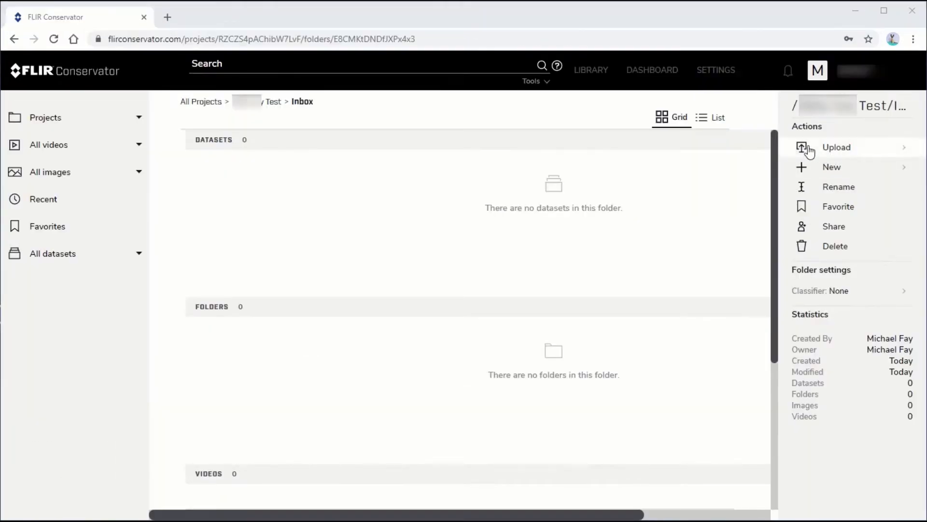
# Upload all six files from the Video Data folder into the project's Inbox folder and start the upload
pyautogui.click(802, 150)
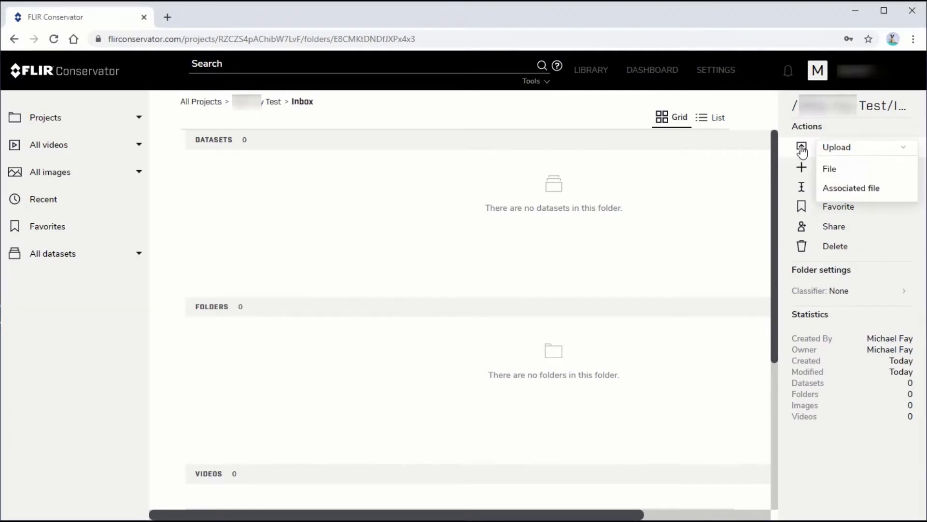
pyautogui.click(829, 170)
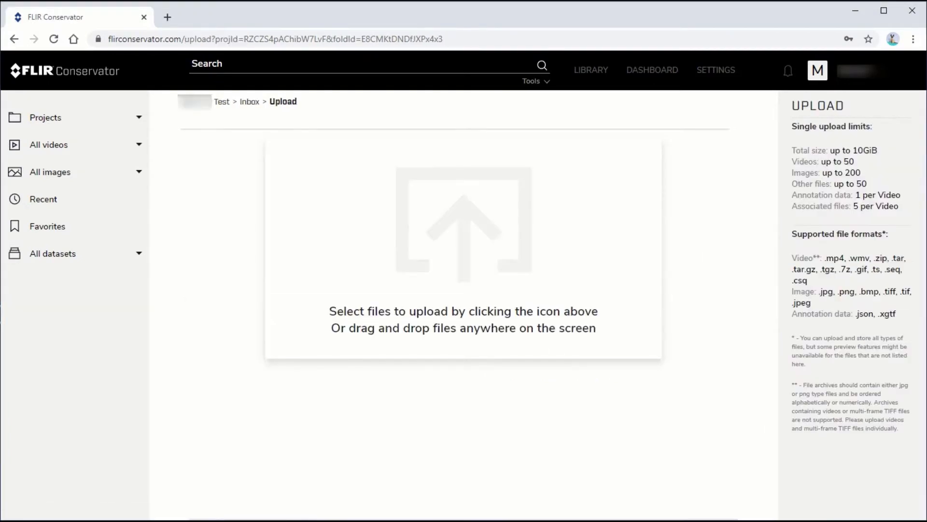
pyautogui.hotkey('alt', 'Tab')
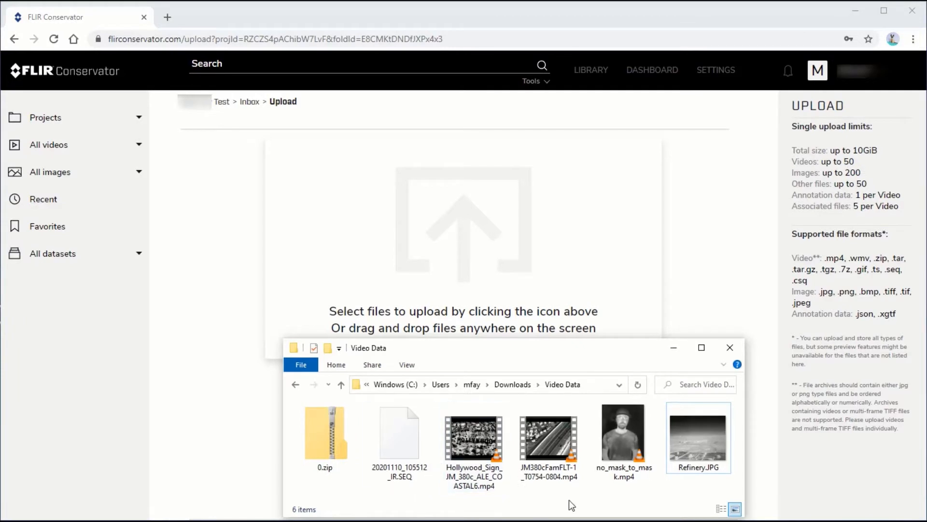
pyautogui.hotkey('ctrl', 'a')
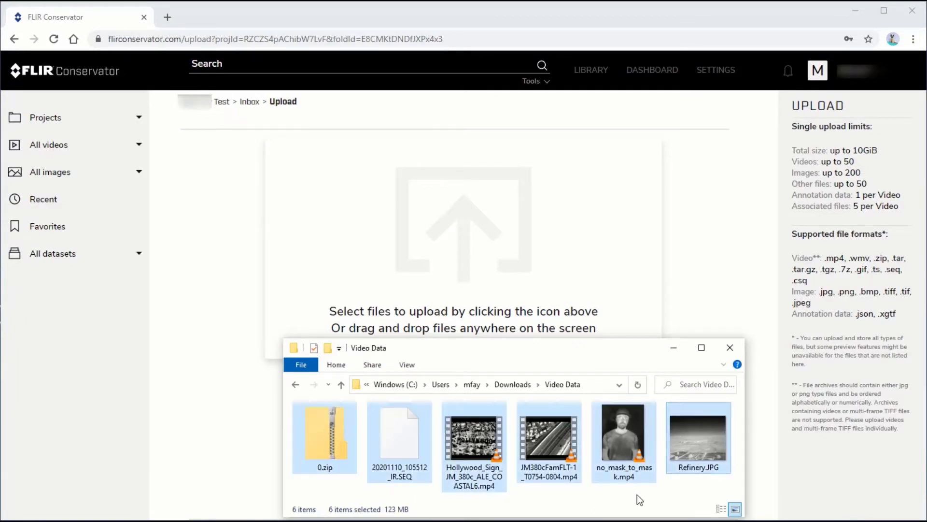
pyautogui.moveTo(692, 445); pyautogui.dragTo(452, 242)
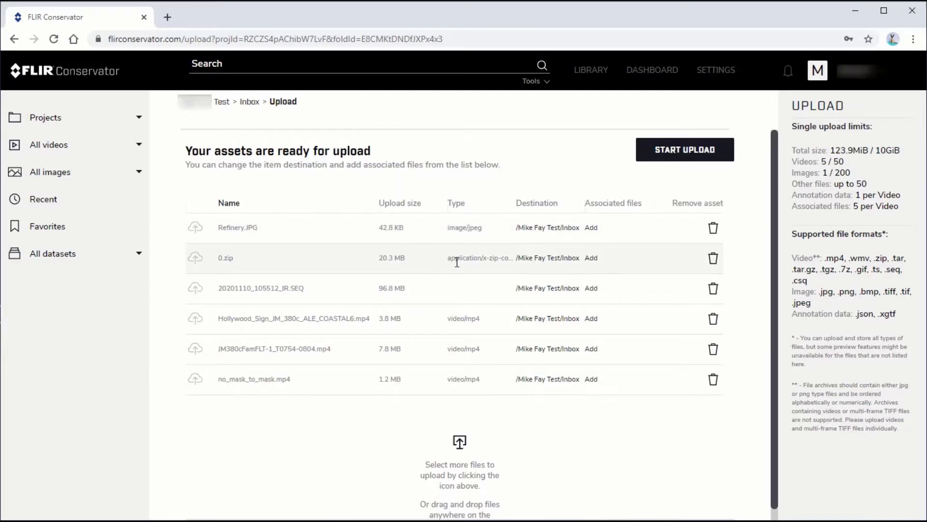
pyautogui.click(695, 152)
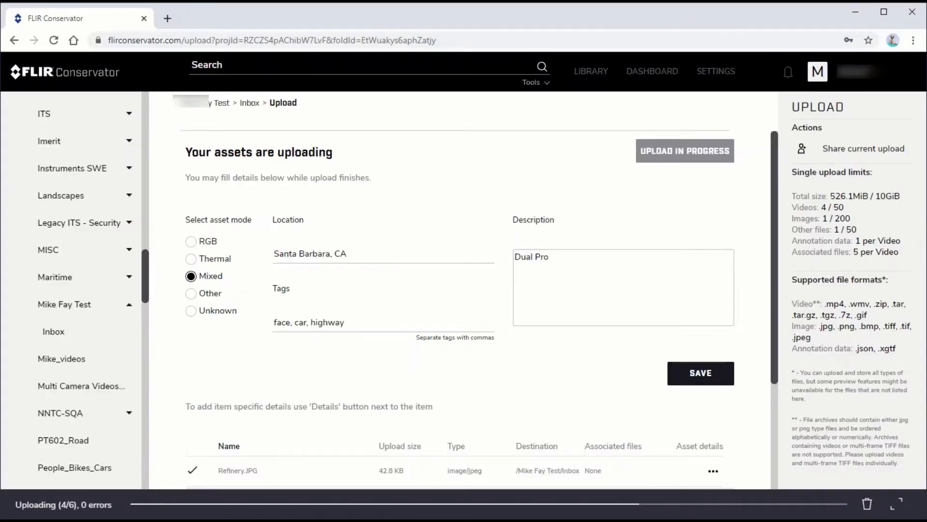
# Open the 00016699_cam1.zip video from the PDX_Data_Collection library in the player
pyautogui.click(590, 120)
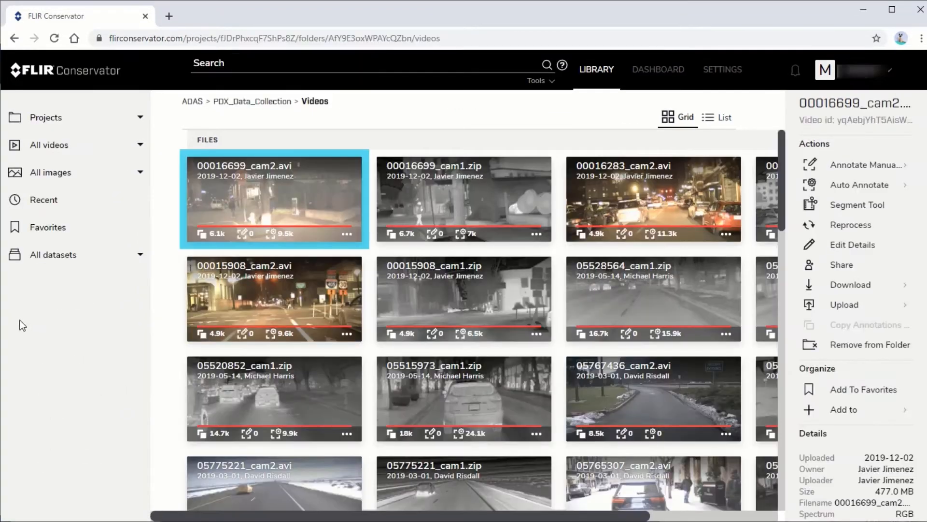
pyautogui.doubleClick(263, 188)
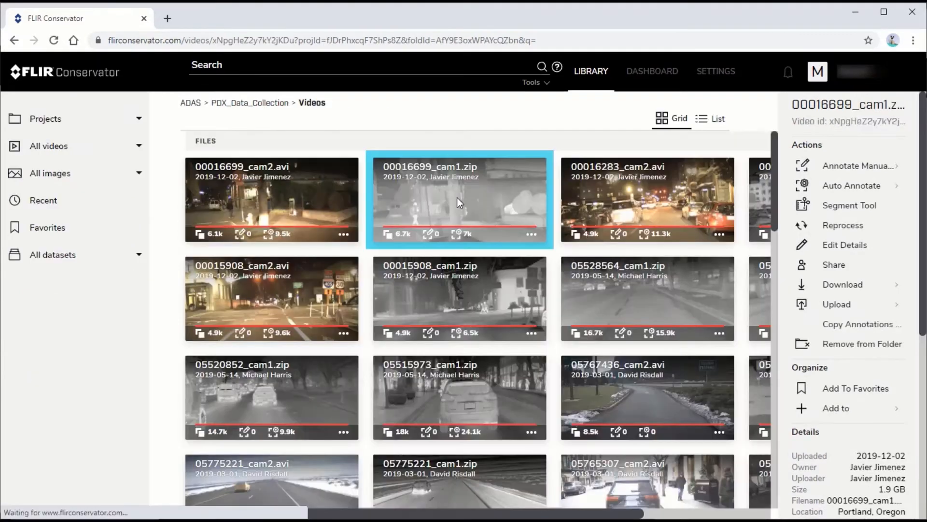
pyautogui.doubleClick(457, 198)
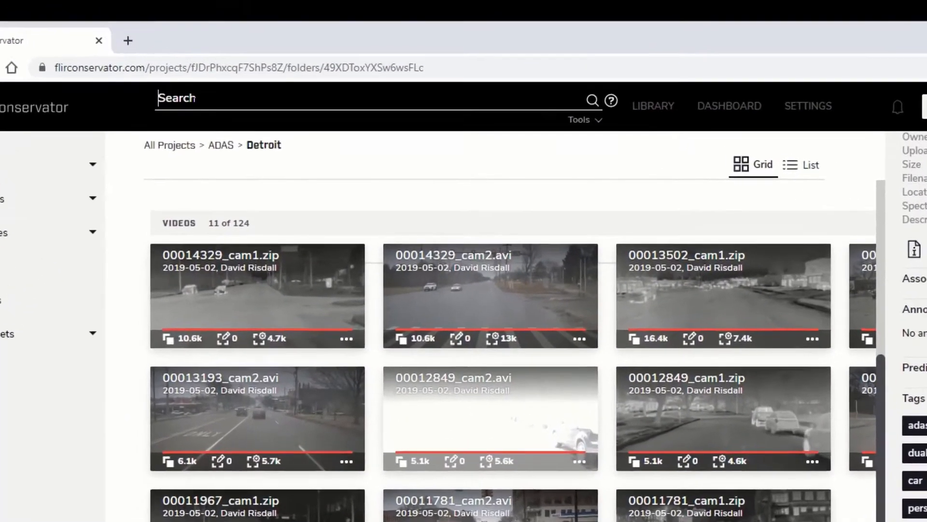
# Compose the search query tag:"car" AND tag:"person" AND spectrum:"RGB" with the query advice shown, then clear it
pyautogui.write('tag:"c')
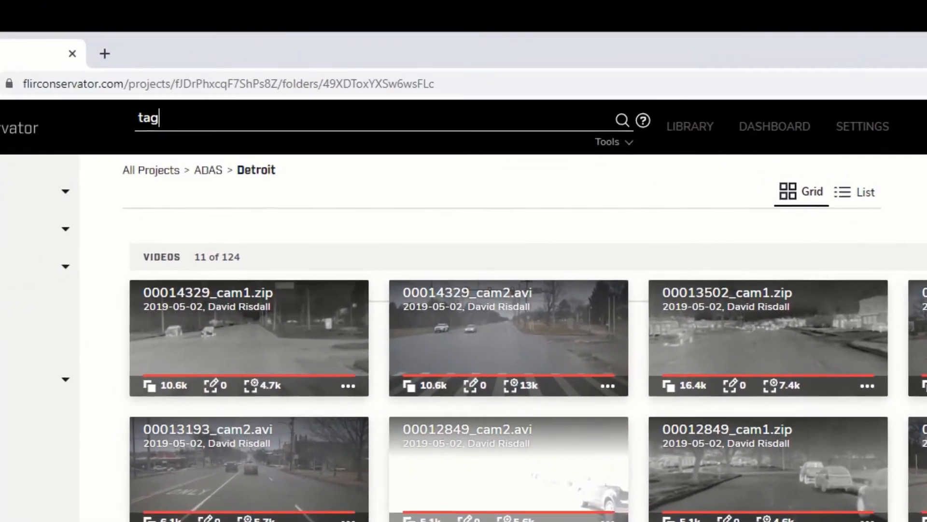
pyautogui.write('ar" AND ta')
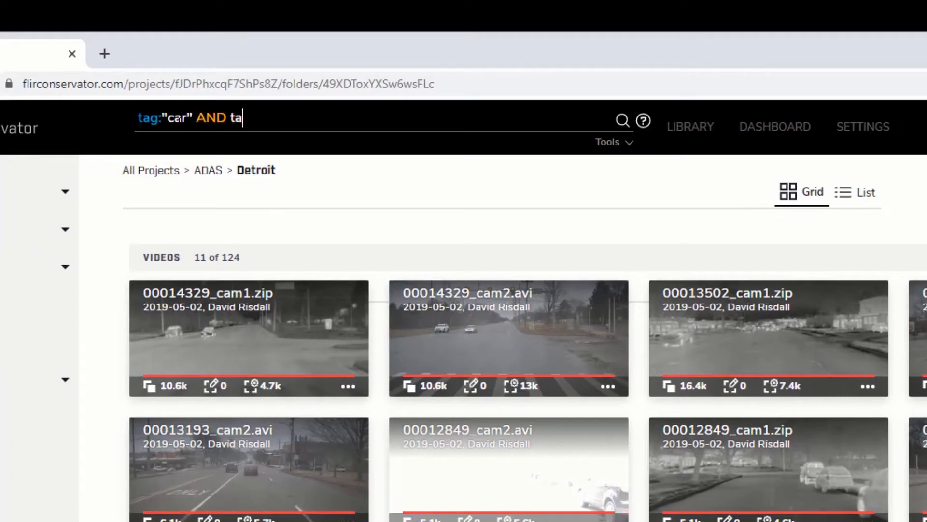
pyautogui.write('g:"person" A')
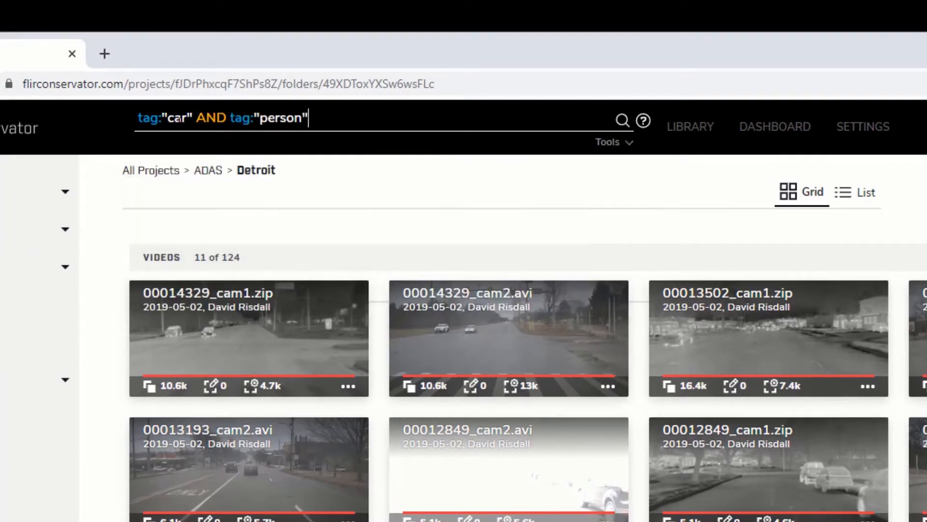
pyautogui.write('ND')
pyautogui.click(644, 120)
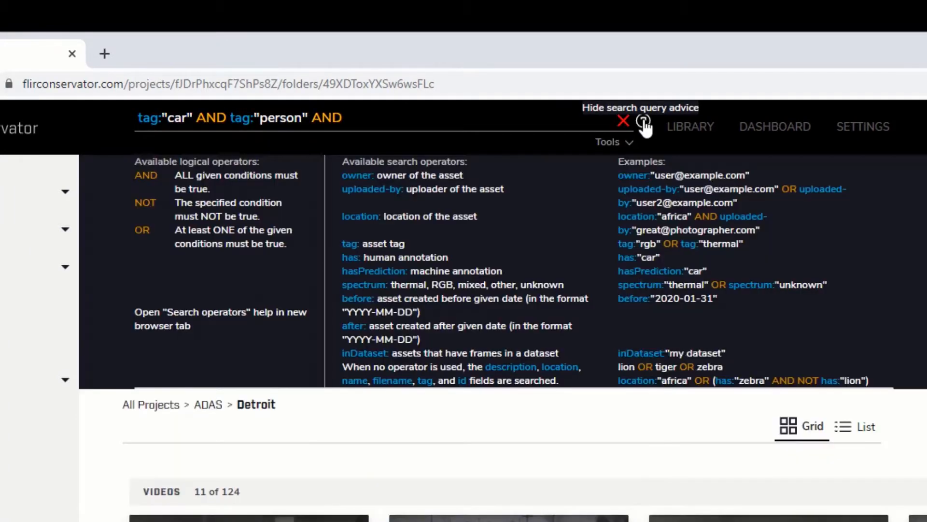
pyautogui.write('spectrum')
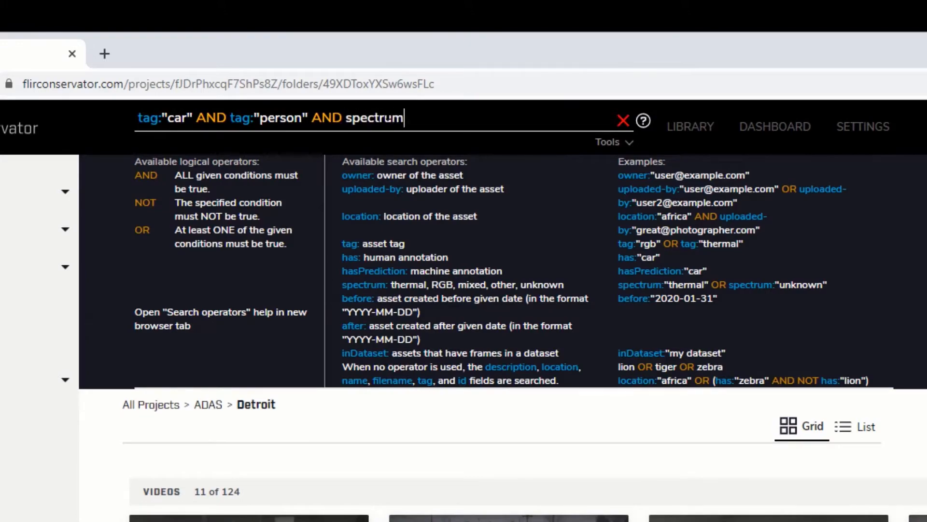
pyautogui.write(':"RGB"')
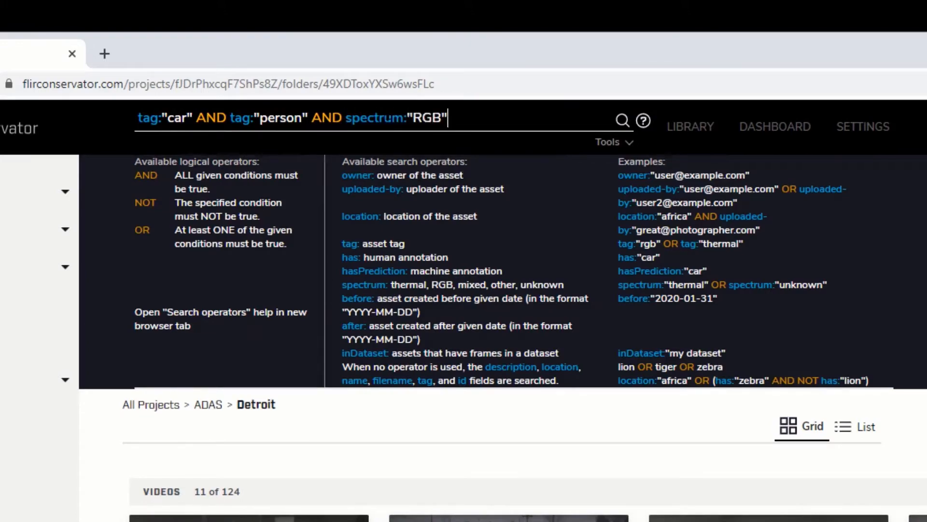
pyautogui.click(623, 121)
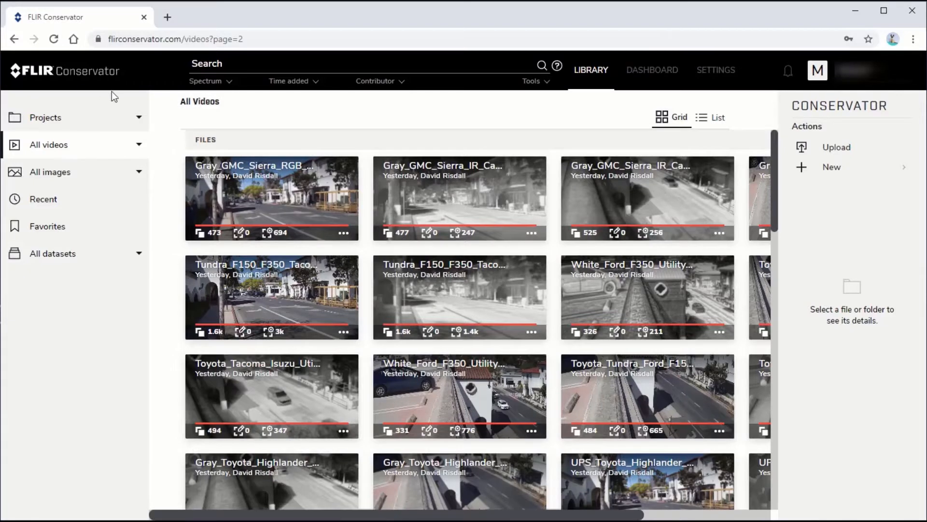
# Search videos for hasPrediction:"helicopter", open the matching video and view its frames as a grid
pyautogui.write('has')
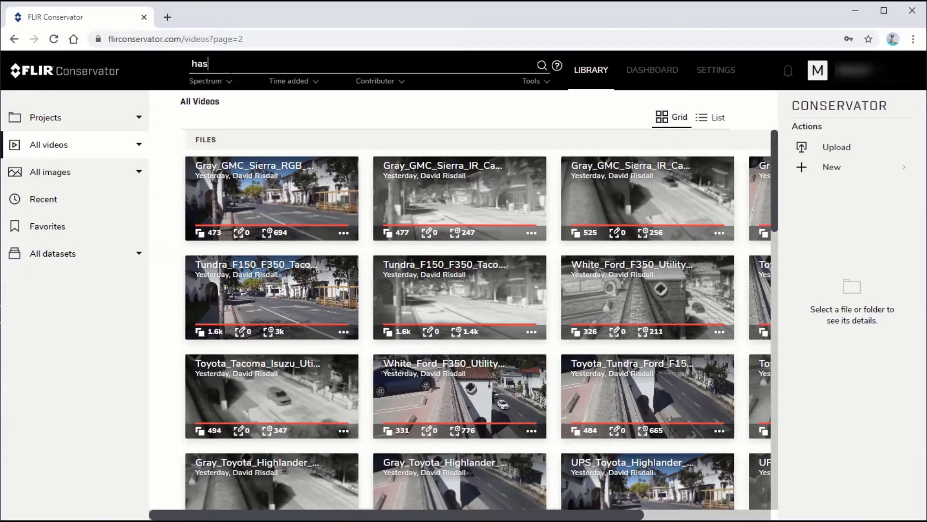
pyautogui.write('Prediction:"helicopter')
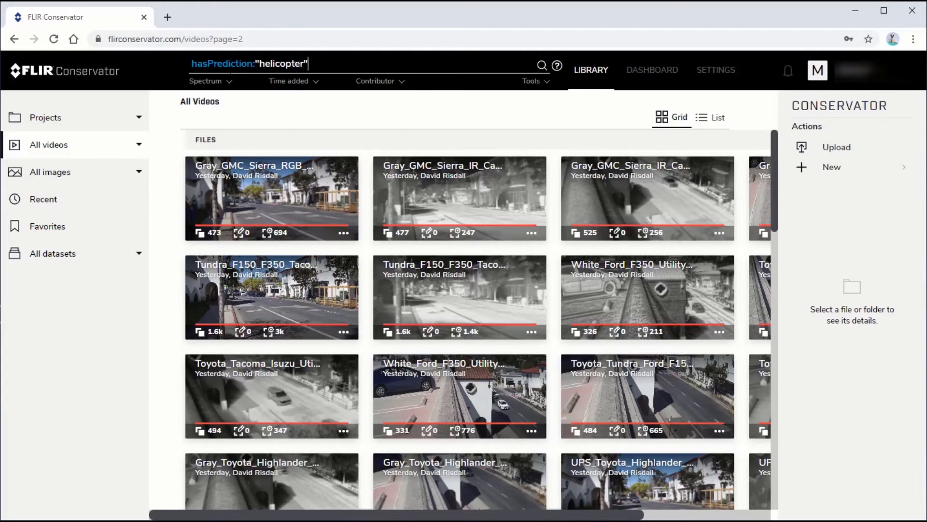
pyautogui.press('Return')
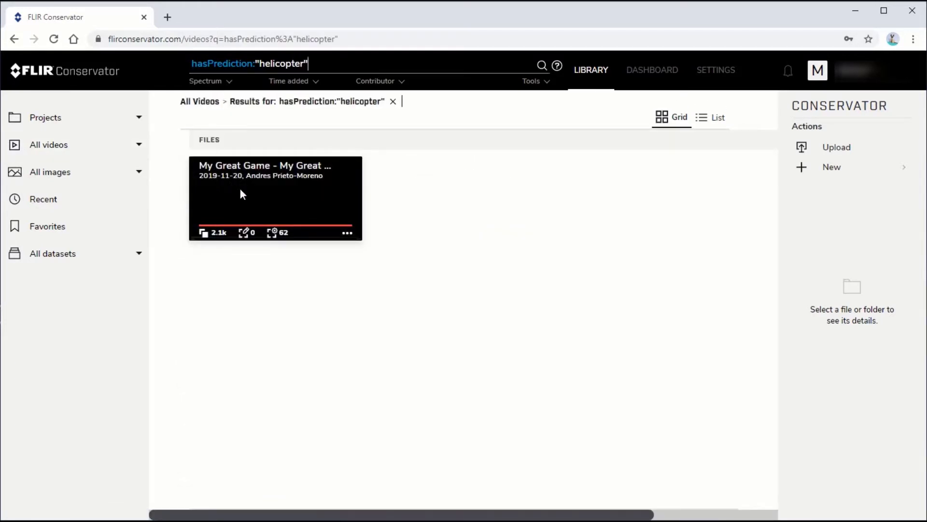
pyautogui.click(242, 194)
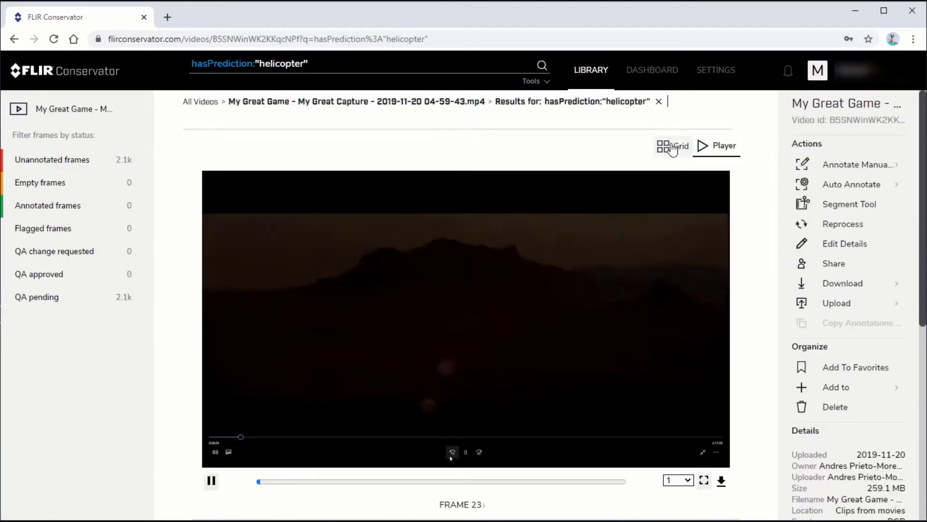
pyautogui.click(672, 146)
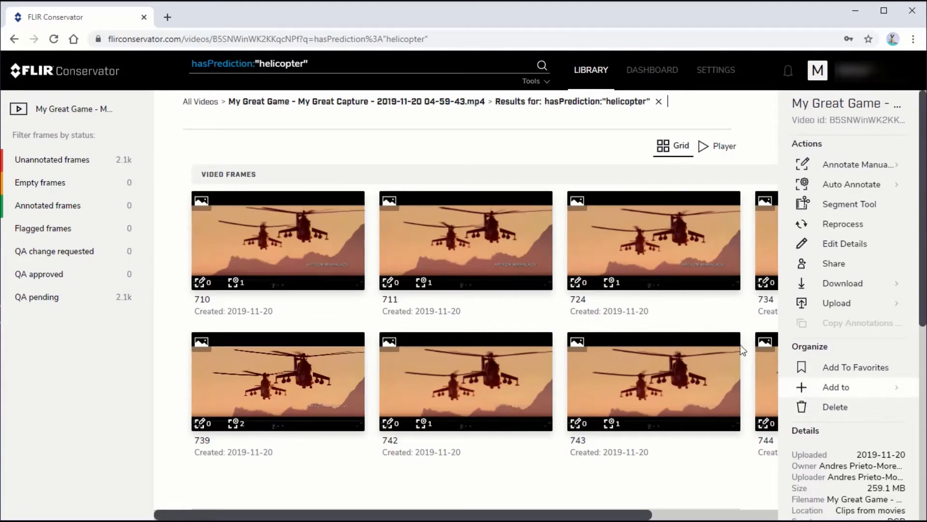
# Search all videos for hasPrediction:"cat" and open the animals.7z result
pyautogui.click(196, 101)
pyautogui.write('has')
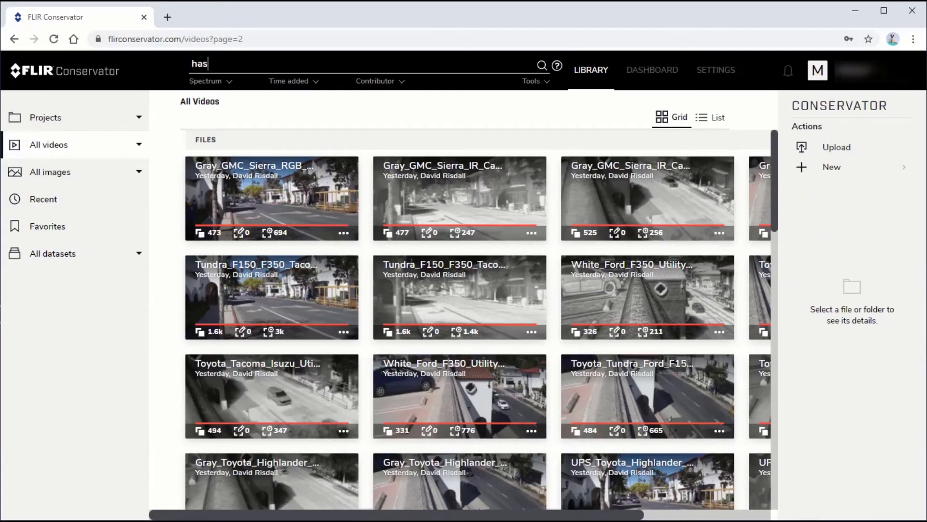
pyautogui.write('Prediction:"cat"')
pyautogui.press('Return')
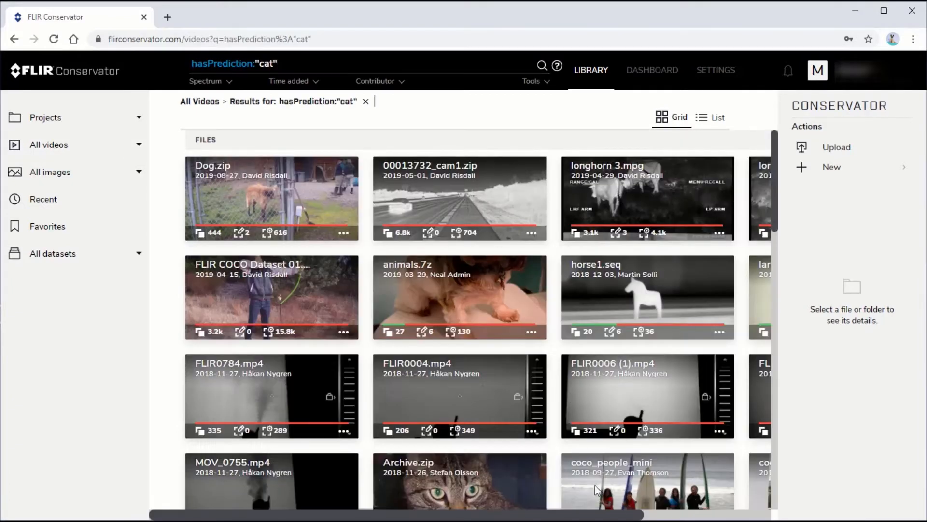
pyautogui.moveTo(623, 514); pyautogui.dragTo(751, 515)
pyautogui.click(265, 268)
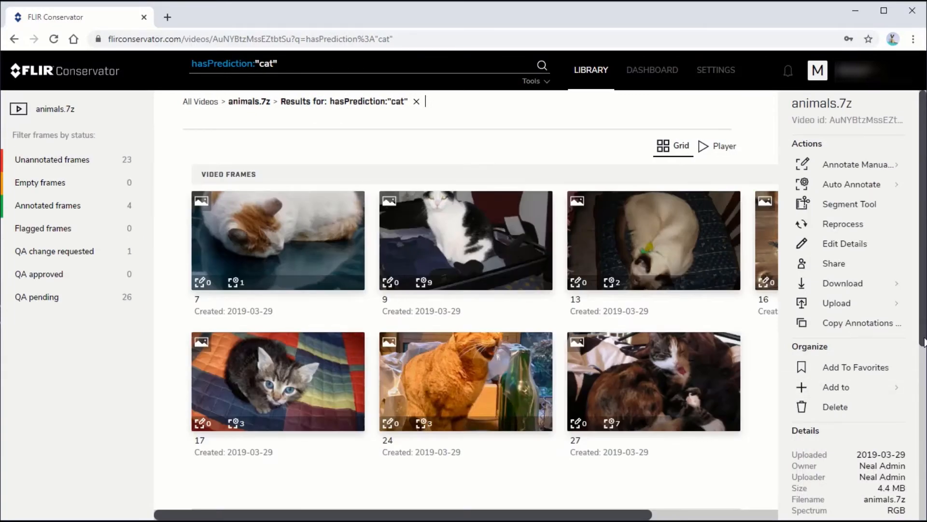
# Add the suitcase prediction from the animals.7z predictions list to the search as an OR condition
pyautogui.scroll(-5, 924, 341)
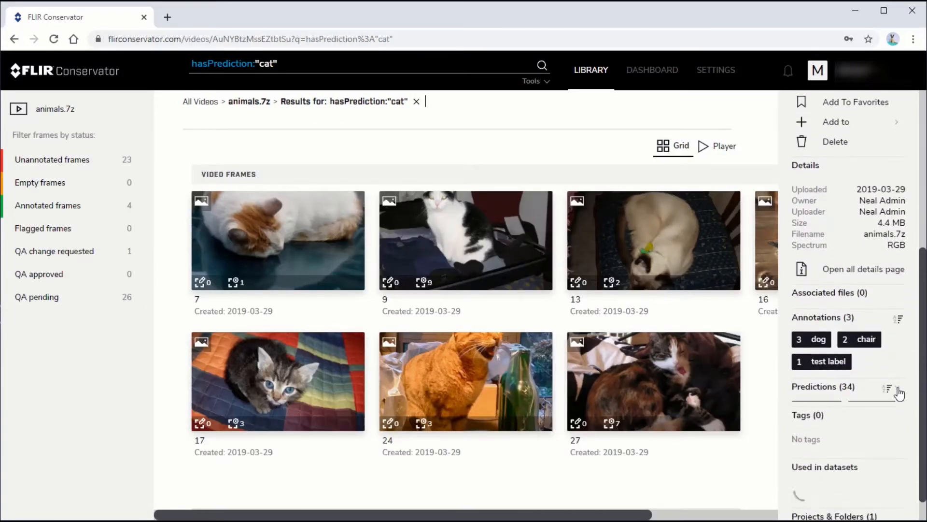
pyautogui.click(899, 391)
pyautogui.scroll(-4, 923, 399)
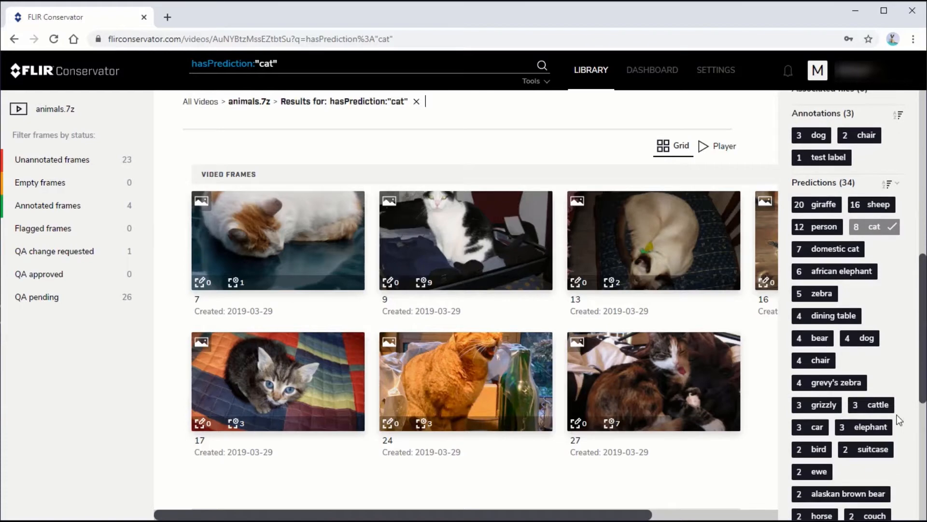
pyautogui.click(867, 449)
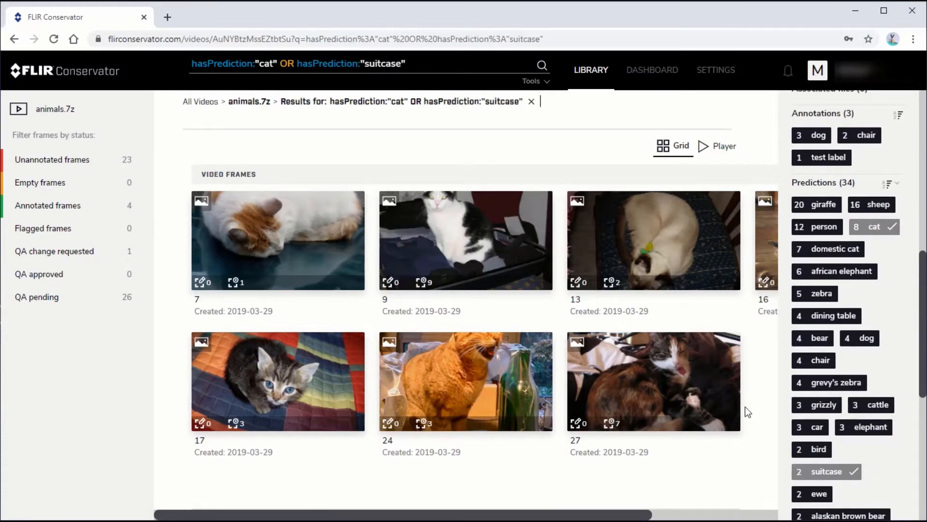
pyautogui.click(454, 242)
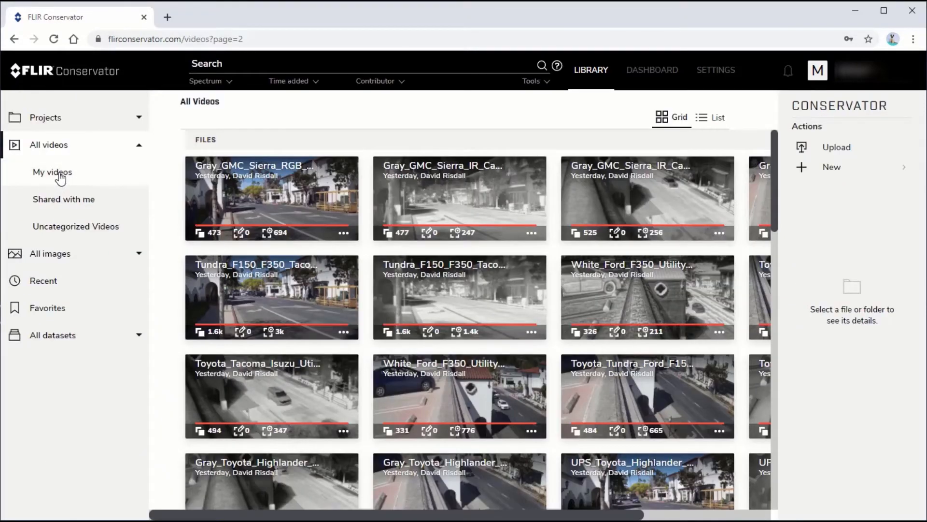
# Show My videos and filter them to the Thermal spectrum only
pyautogui.click(53, 172)
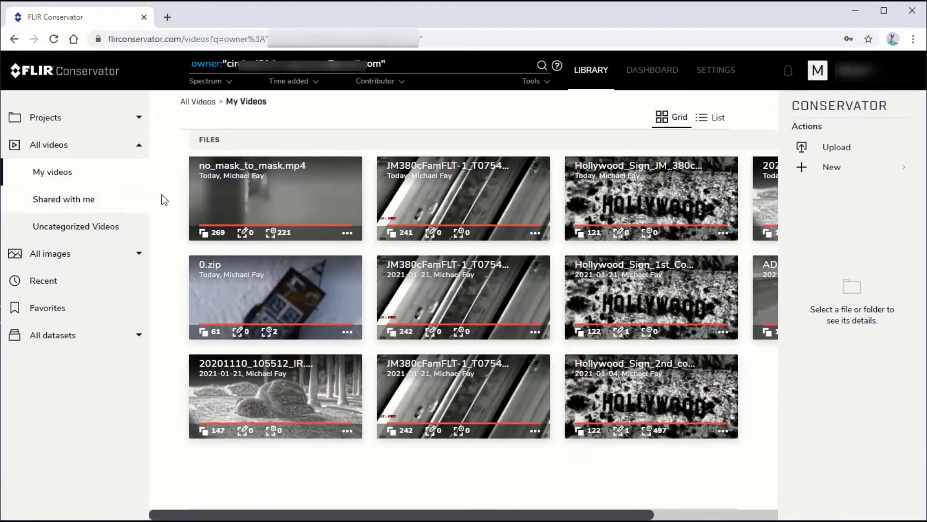
pyautogui.click(231, 84)
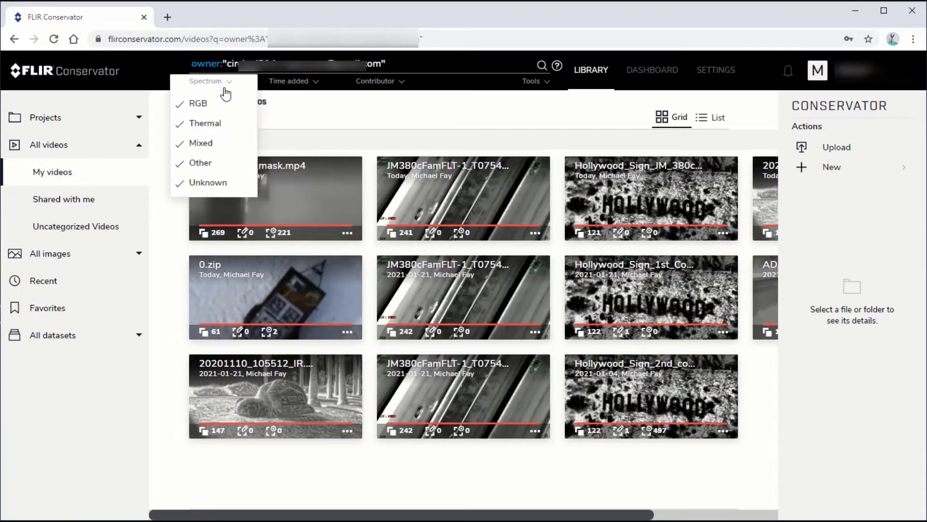
pyautogui.click(198, 103)
pyautogui.click(201, 143)
pyautogui.click(201, 162)
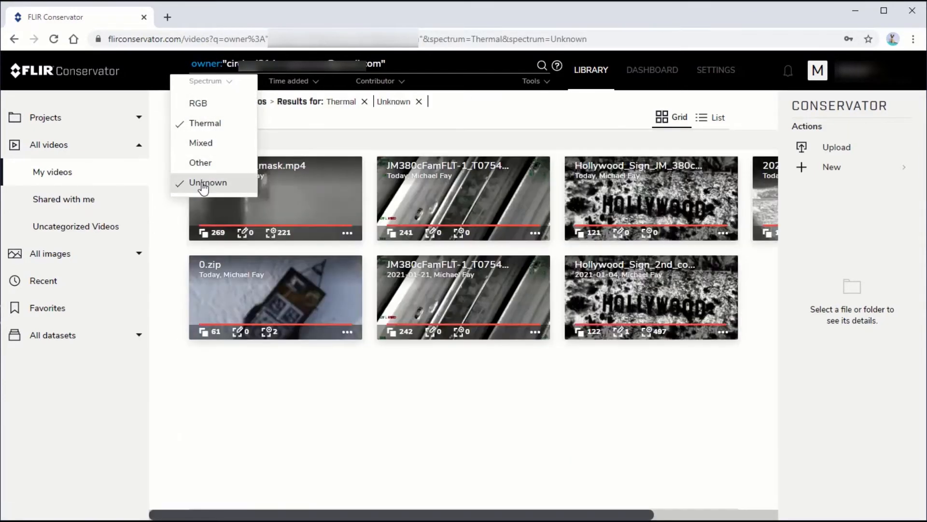
pyautogui.click(203, 183)
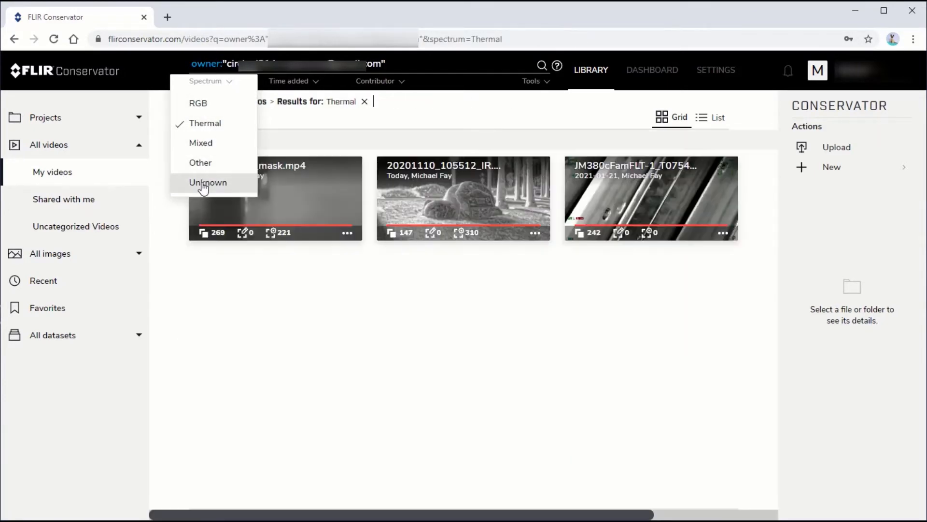
# Limit My videos to those added in the past Month and extend the search with AND hasPrediction:"person"
pyautogui.click(316, 83)
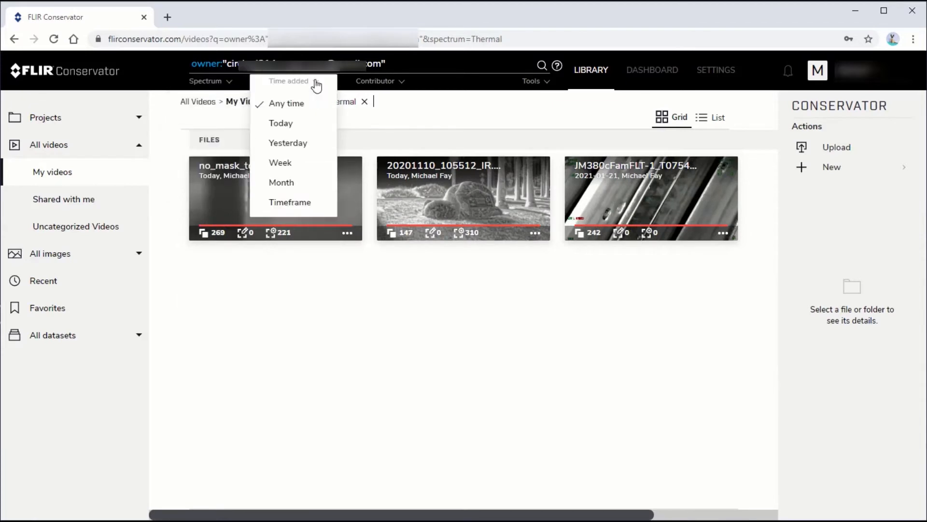
pyautogui.click(286, 183)
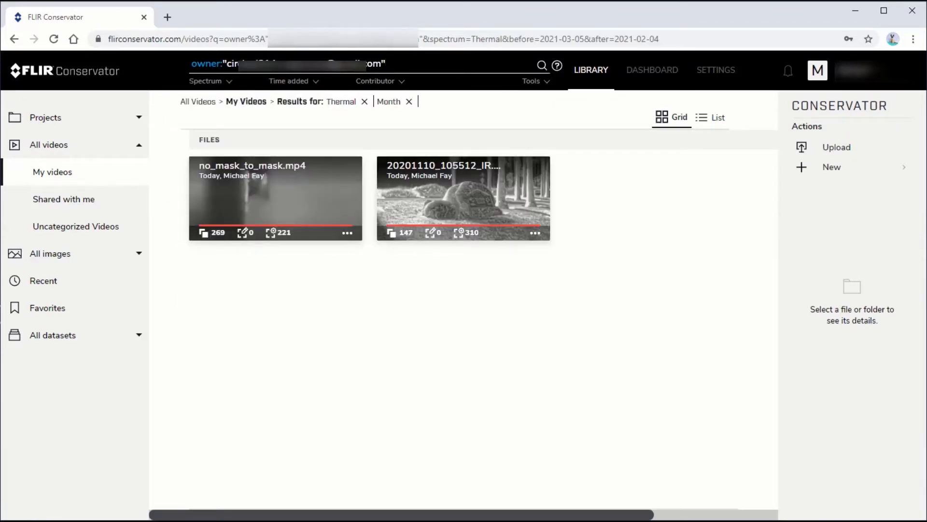
pyautogui.write('ND hasPrediction:"person"')
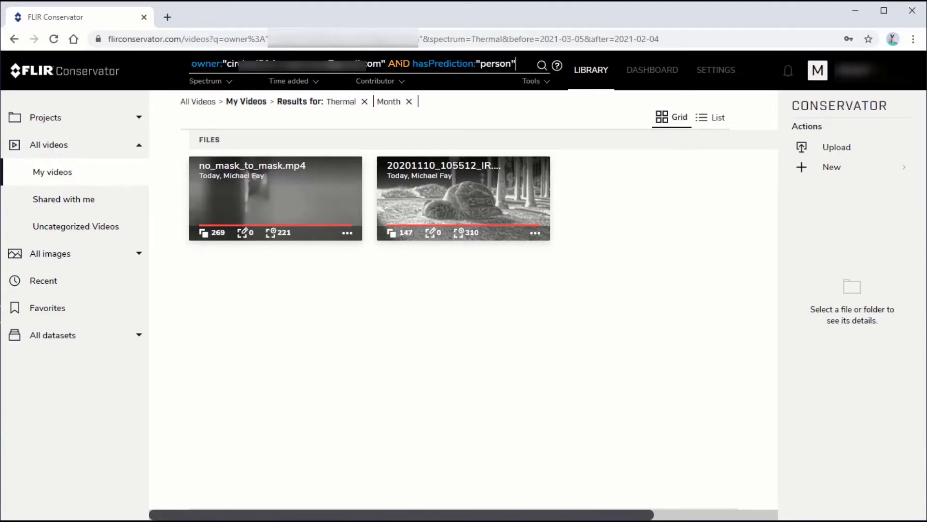
pyautogui.press('Return')
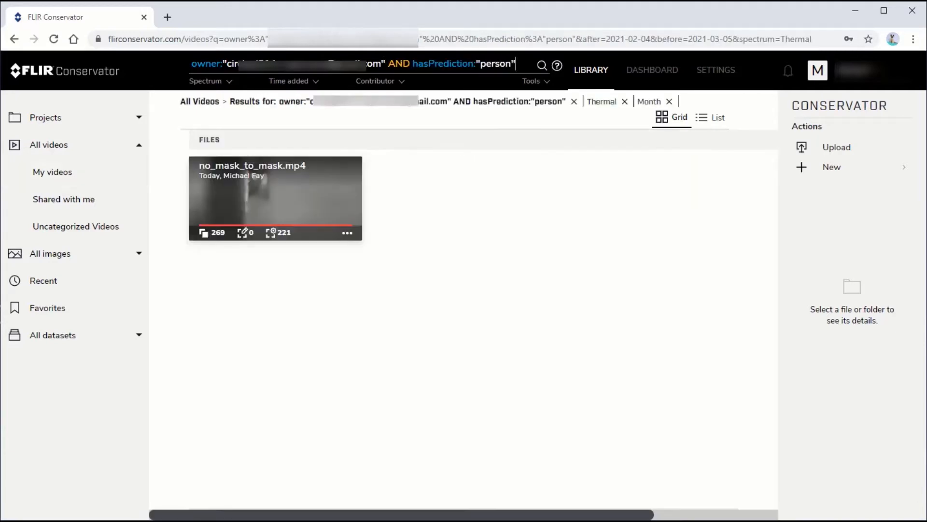
# Open the no_mask_to_mask.mp4 result and browse its video frames
pyautogui.click(267, 195)
pyautogui.scroll(-5, 923, 324)
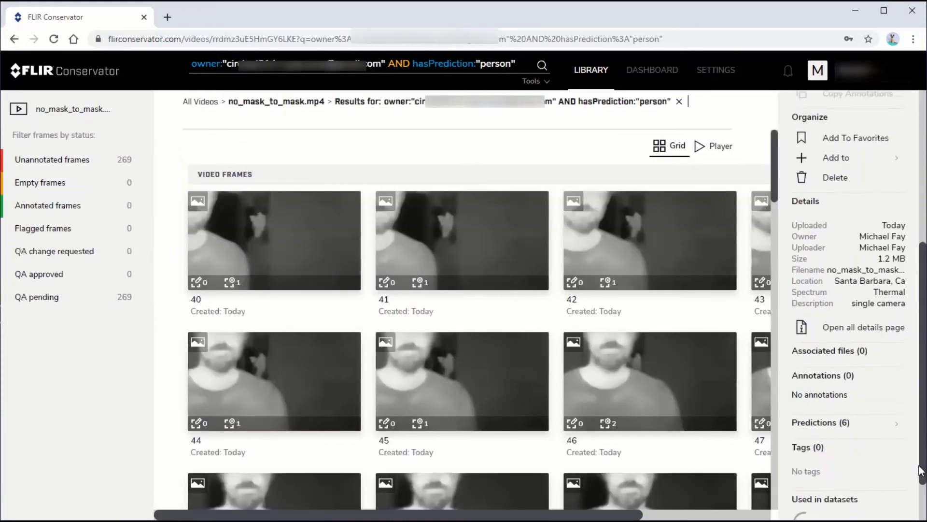
pyautogui.scroll(-15, 428, 314)
pyautogui.click(452, 284)
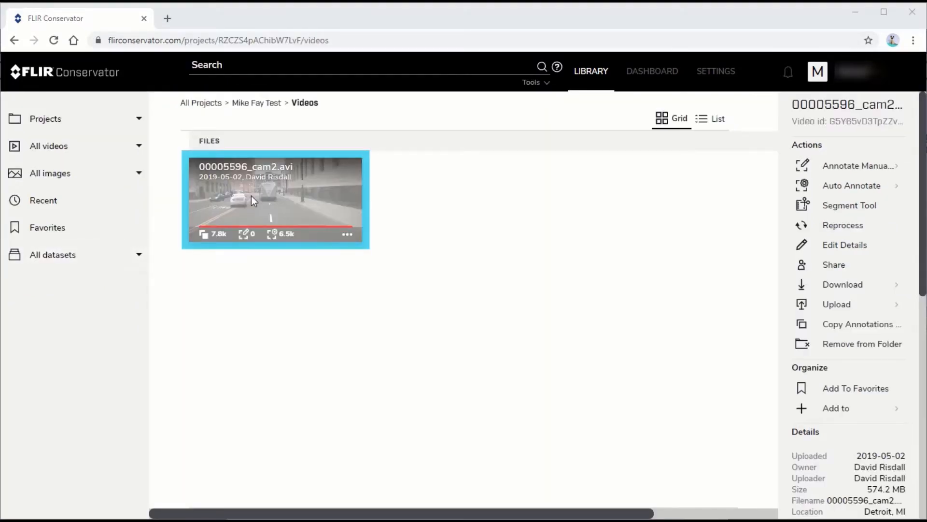
# Open 00005596_cam2.avi in the Segment Tool and select Segment 2, frames 477 - 657
pyautogui.click(252, 197)
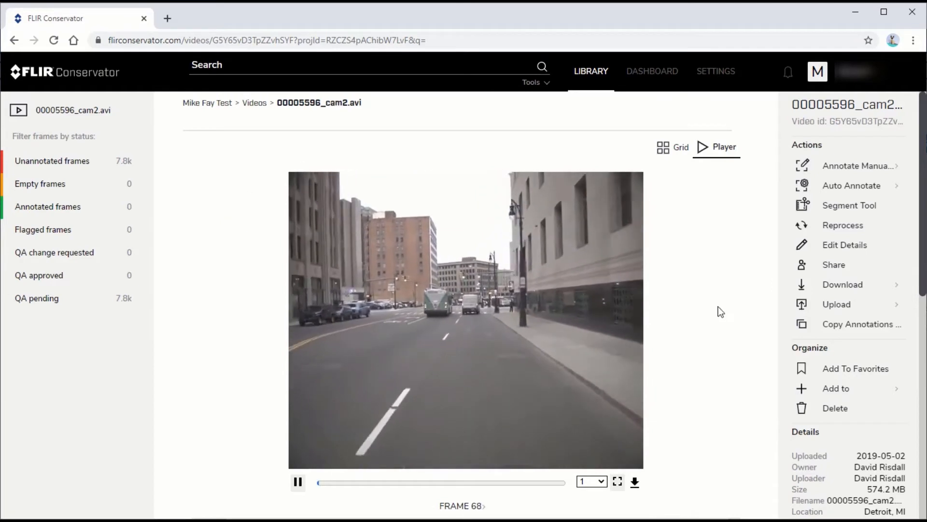
pyautogui.click(836, 209)
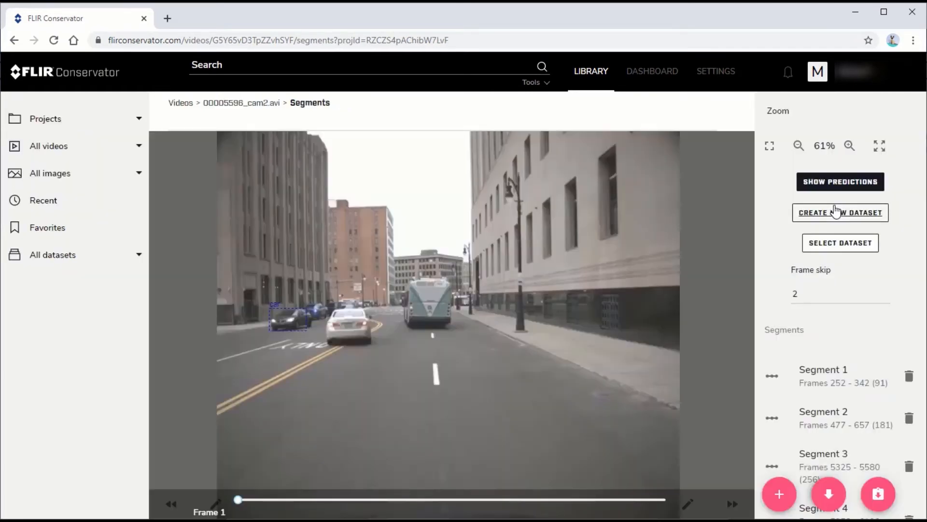
pyautogui.click(820, 420)
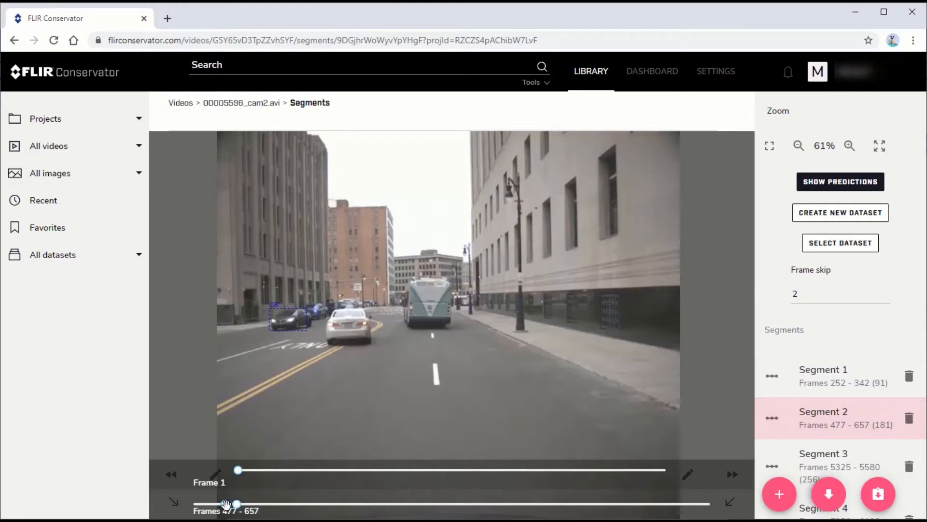
pyautogui.click(226, 505)
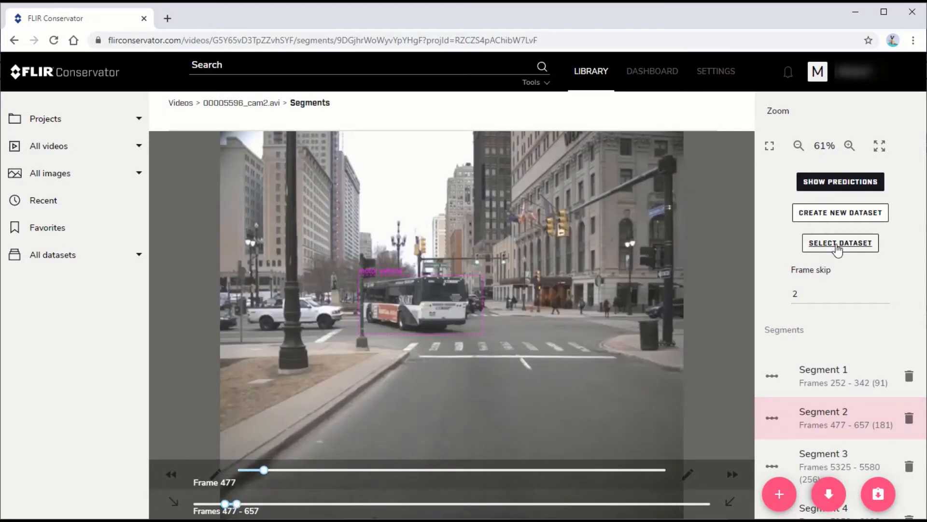
# Create a new dataset named Street Scenes training and add the current segment to it using the frame skip
pyautogui.click(885, 292)
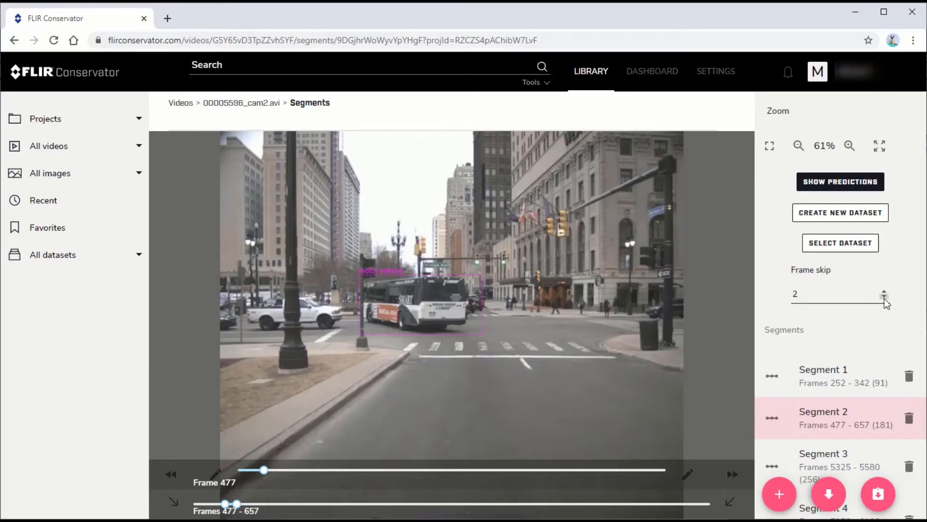
pyautogui.click(838, 215)
pyautogui.write('Stree')
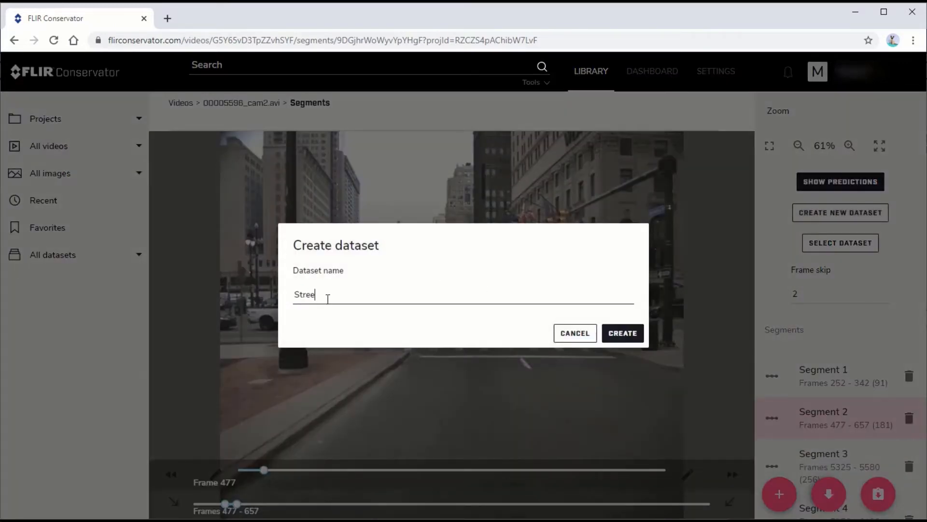
pyautogui.write('t Scenes training')
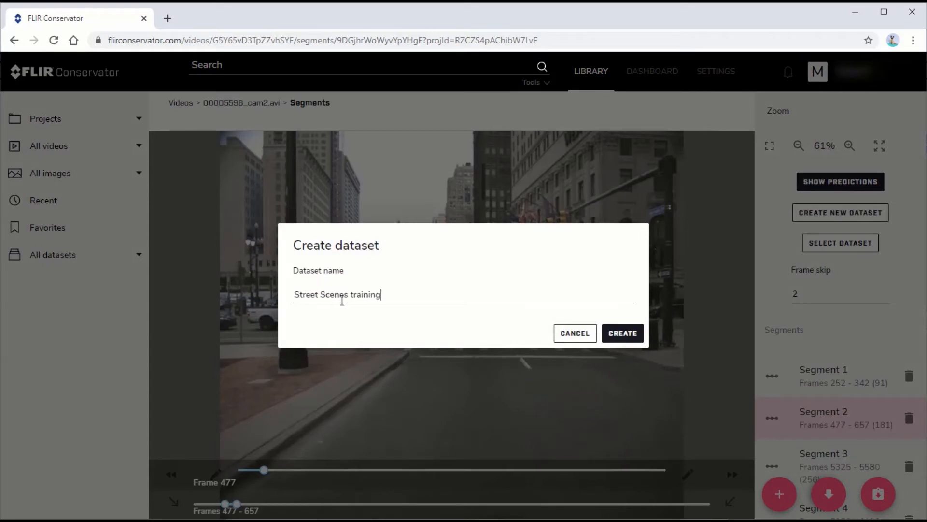
pyautogui.click(620, 333)
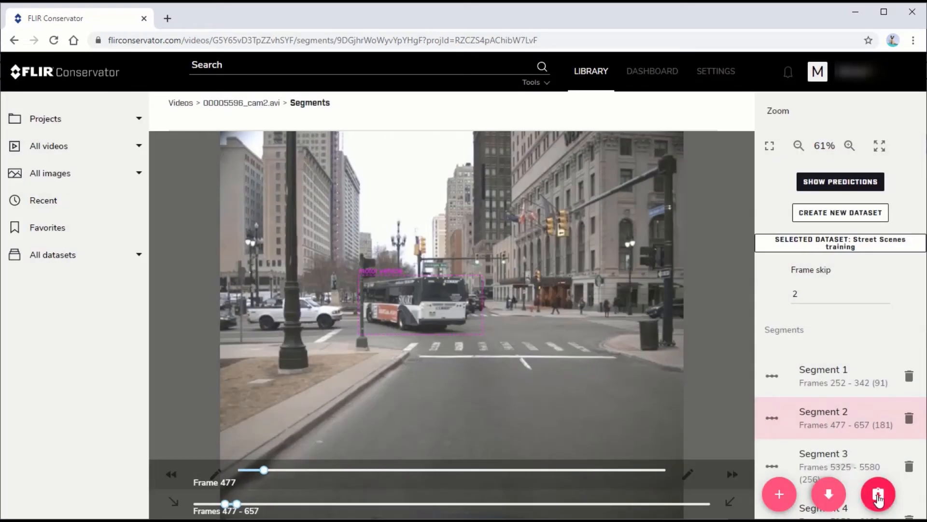
pyautogui.click(878, 495)
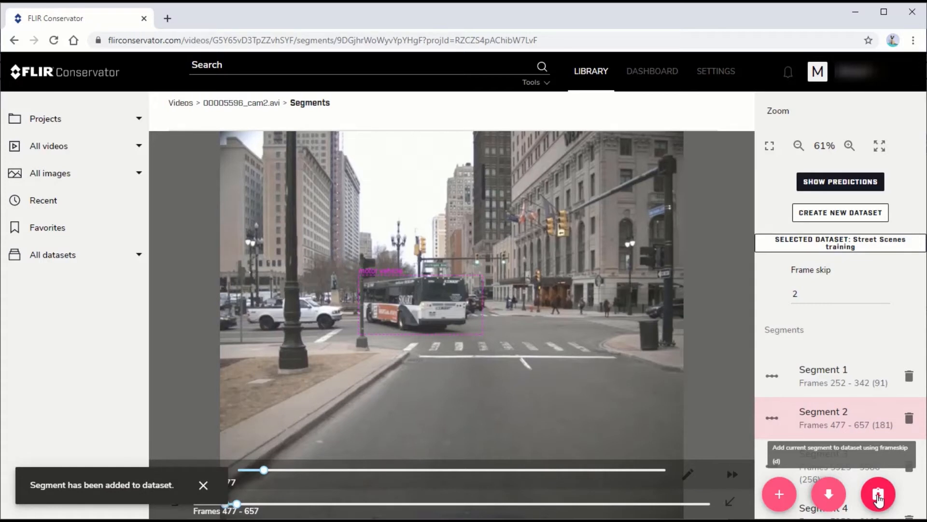
# Open the Street Scenes training dataset from My datasets and view its first frame
pyautogui.click(58, 285)
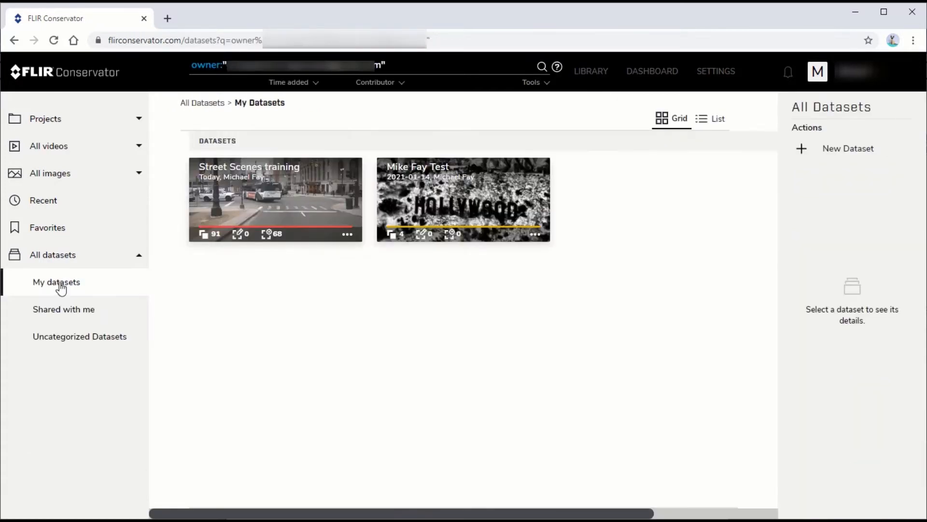
pyautogui.click(275, 190)
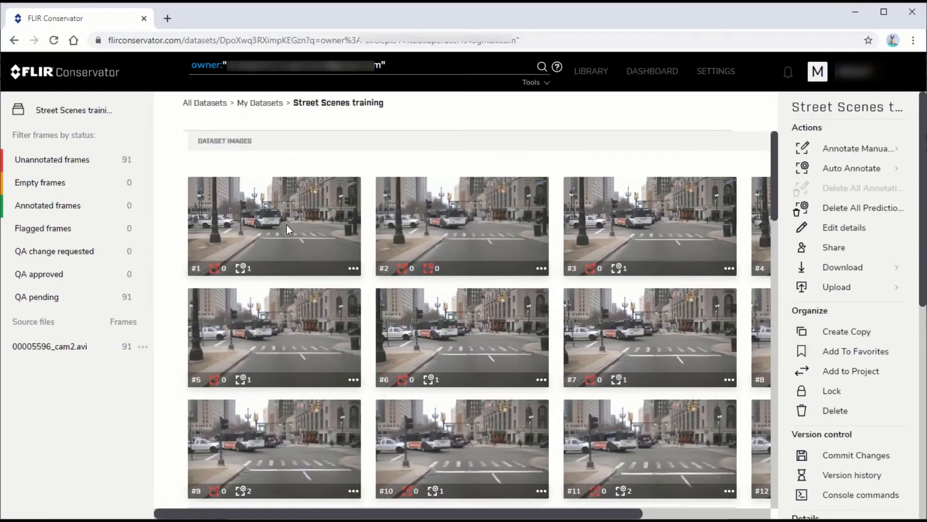
pyautogui.doubleClick(286, 224)
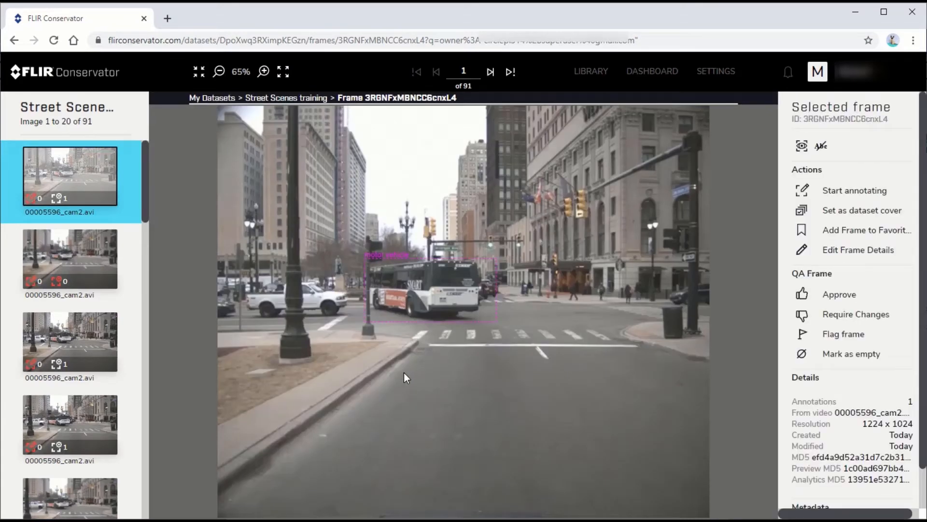
# Start annotating frame 2 and draw an other vehicle box around the bus
pyautogui.click(85, 260)
pyautogui.click(842, 192)
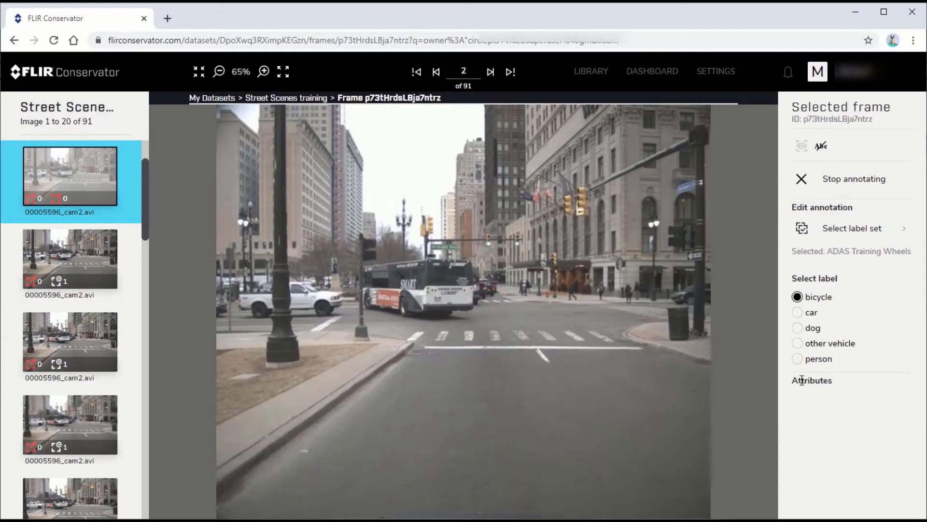
pyautogui.click(798, 343)
pyautogui.moveTo(357, 261)
pyautogui.mouseDown()
pyautogui.moveTo(444, 319)
pyautogui.moveTo(479, 318)
pyautogui.mouseUp()
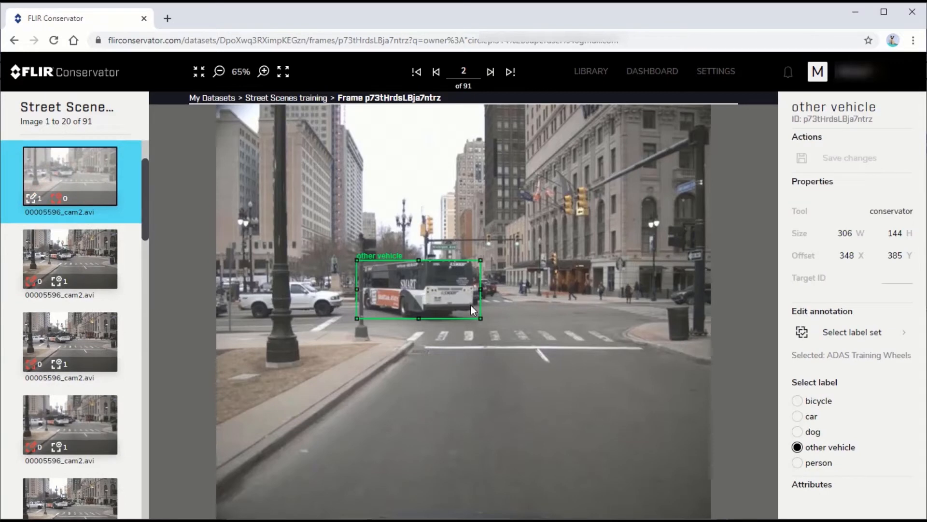
# Go to frame 3, turn the bus prediction into an annotation and approve the frame
pyautogui.click(68, 262)
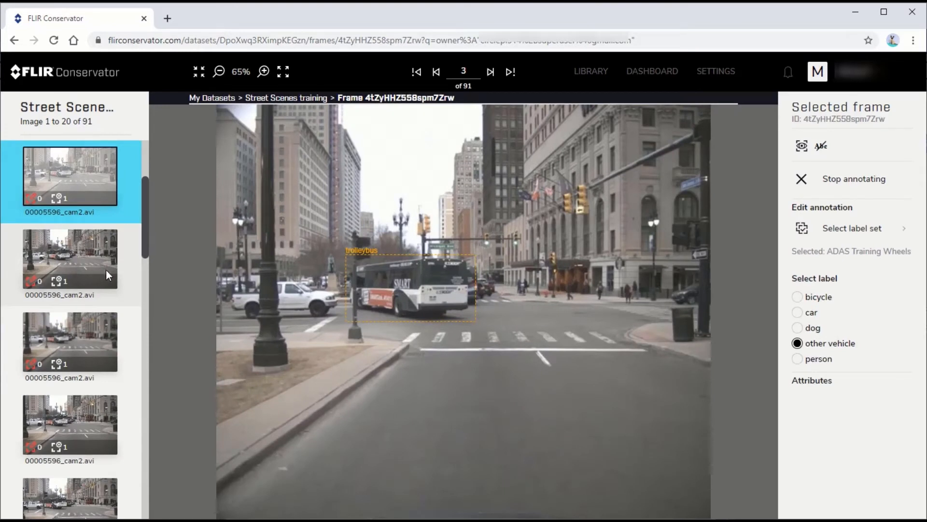
pyautogui.click(388, 261)
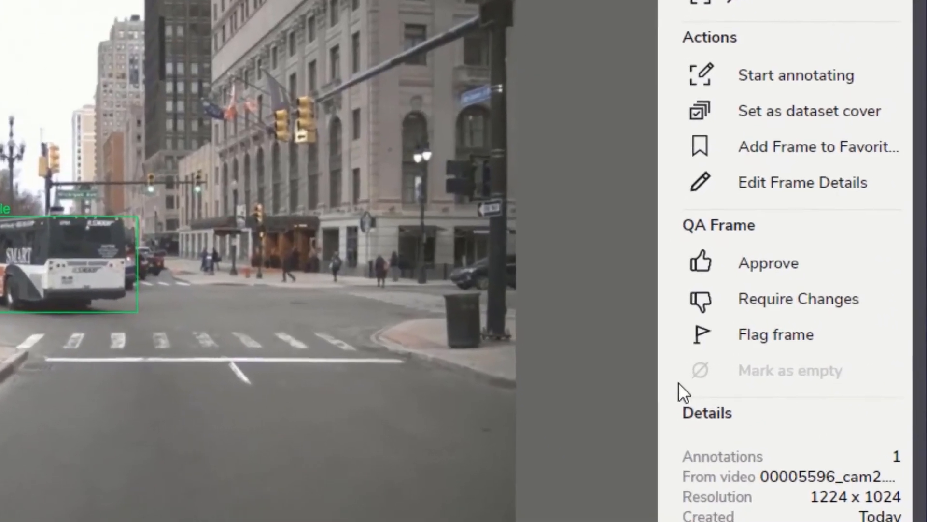
pyautogui.click(699, 265)
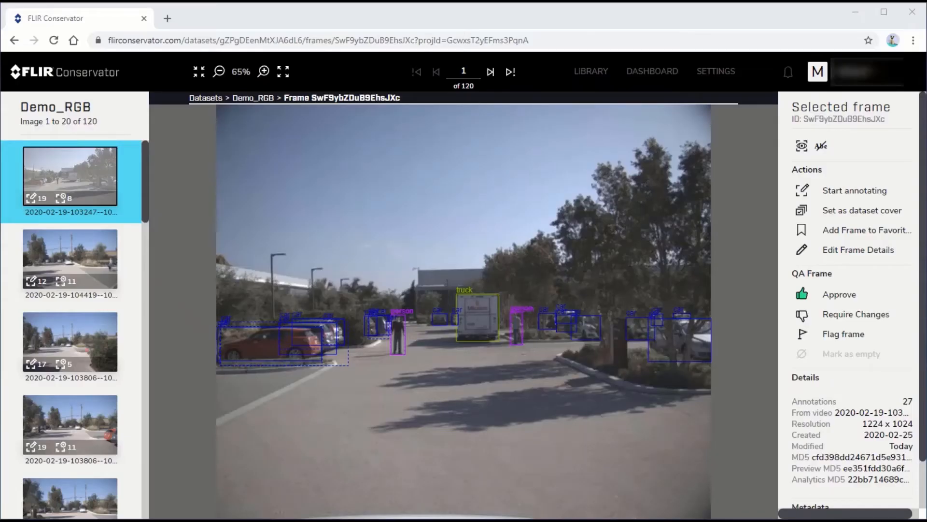
# Step through the Demo_RGB dataset frames one by one to review their annotations and predictions
pyautogui.click(104, 16)
pyautogui.press('Right')
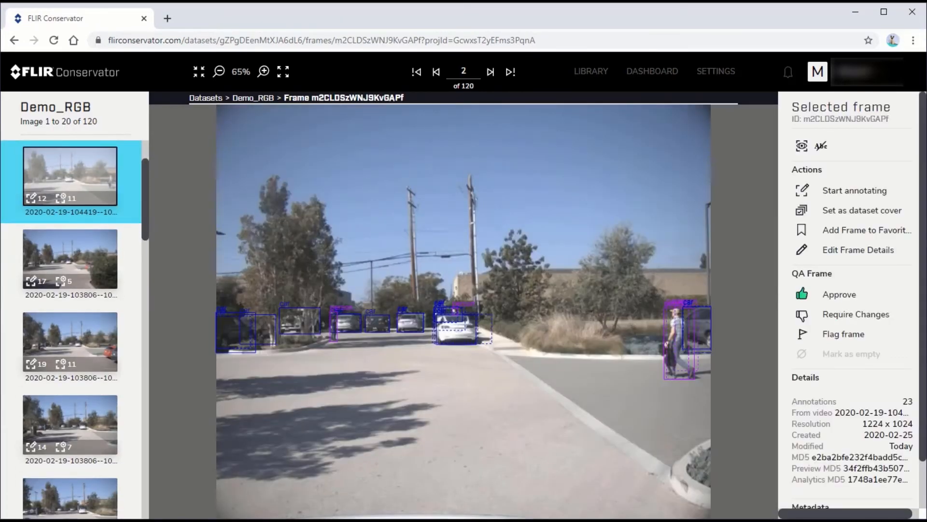
pyautogui.press('Right')
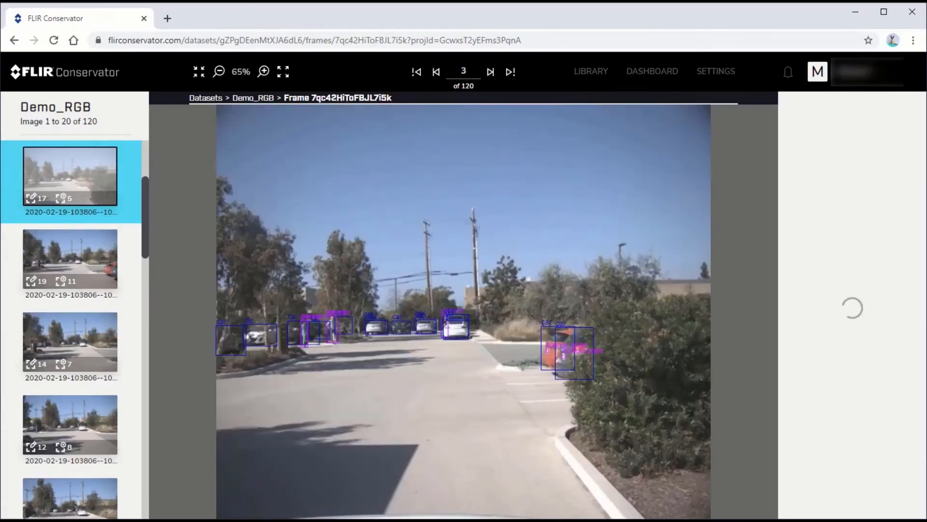
pyautogui.press('Right')
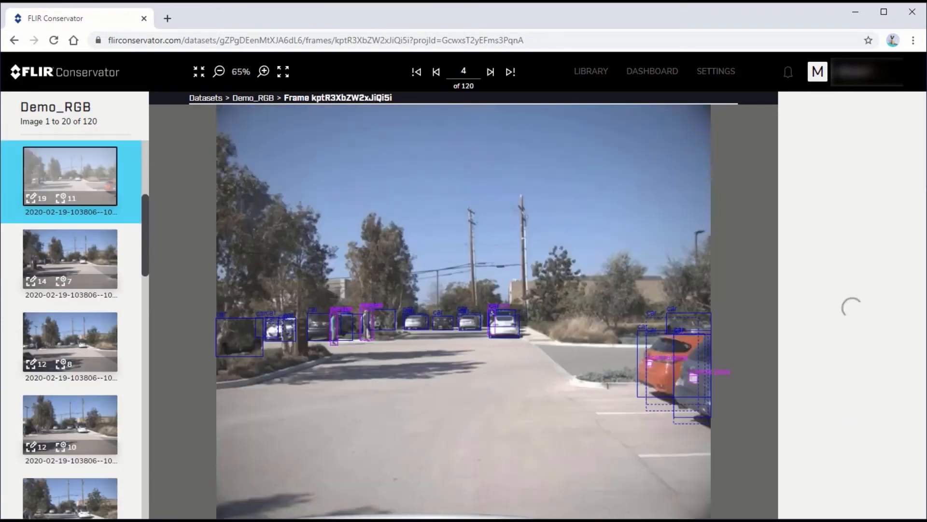
pyautogui.press('Right')
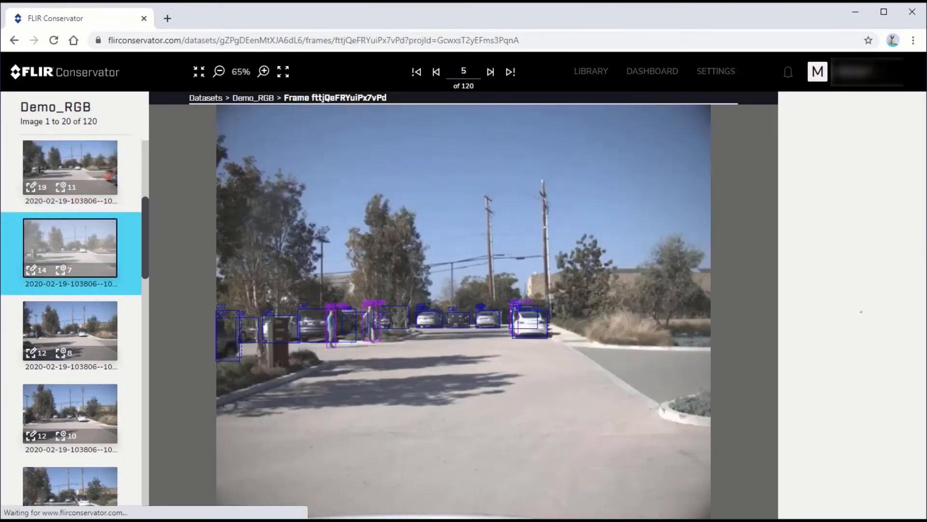
pyautogui.press('Right')
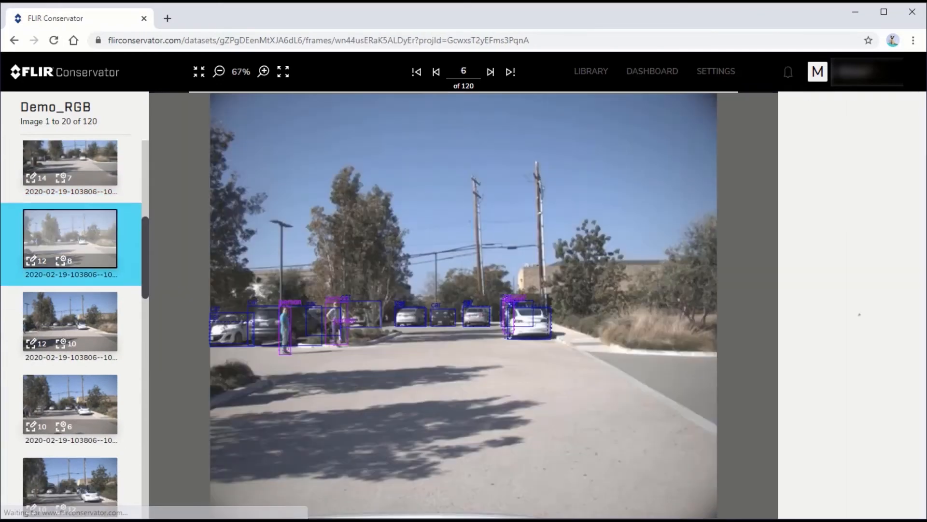
pyautogui.press('Right')
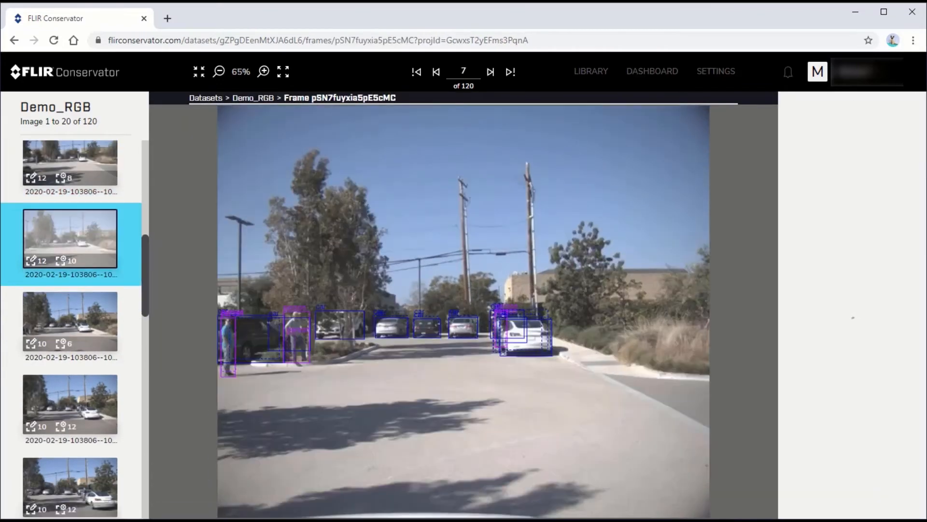
pyautogui.press('Right')
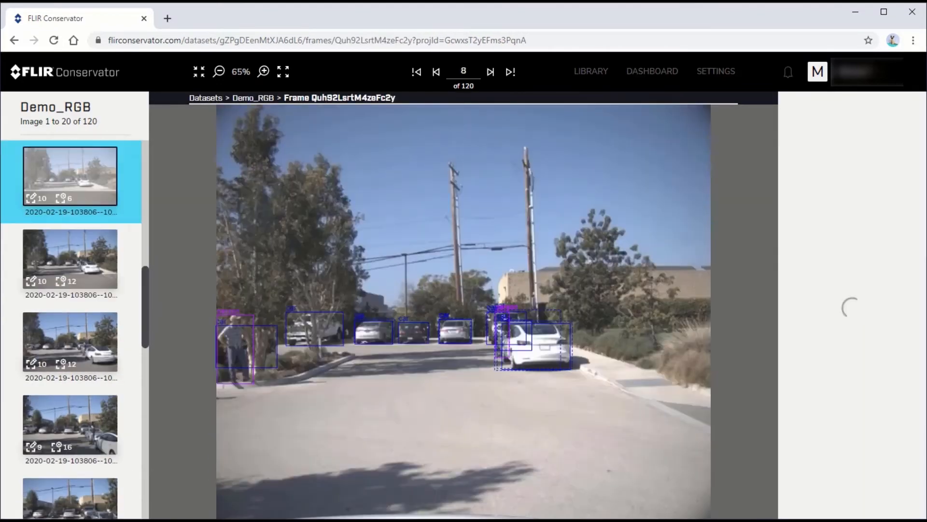
pyautogui.press('Right')
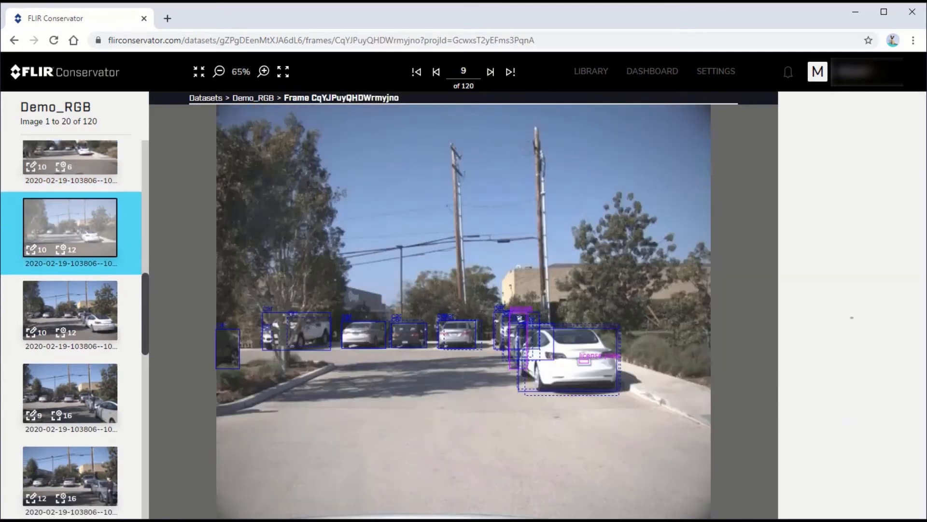
pyautogui.press('Right')
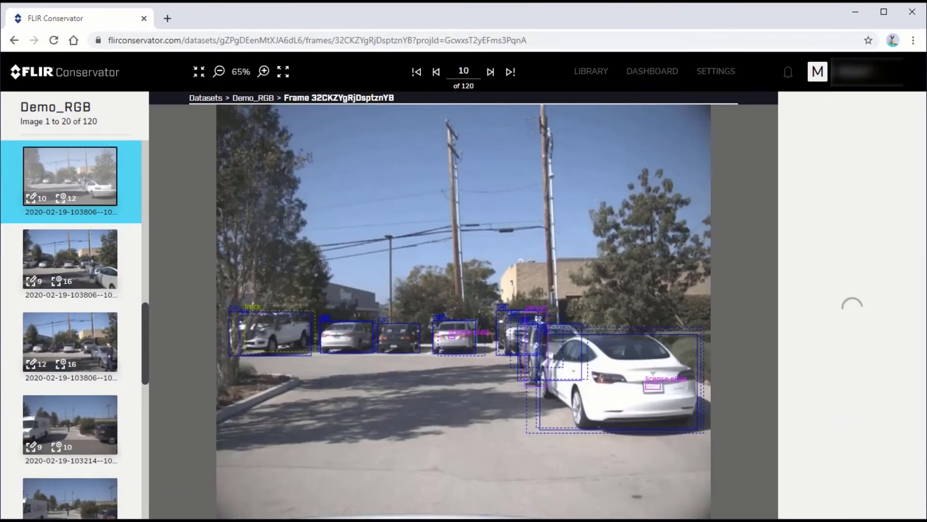
pyautogui.press('Right')
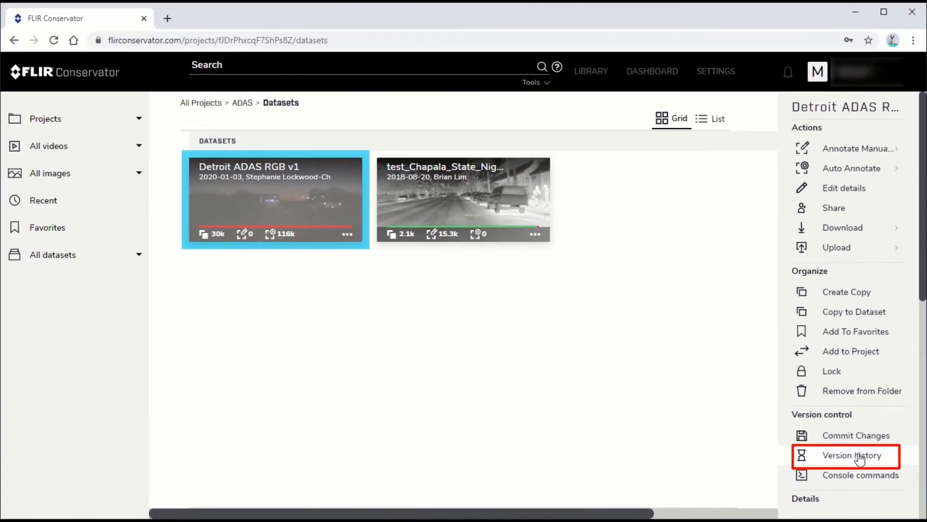
# Open the version history of the ADAS-ped-demo_rgb_vid_val dataset
pyautogui.click(853, 456)
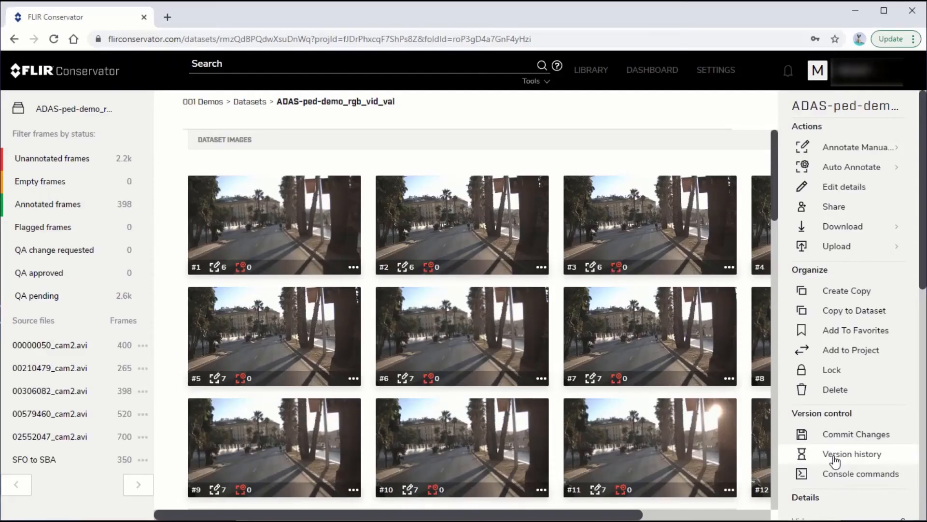
pyautogui.click(835, 459)
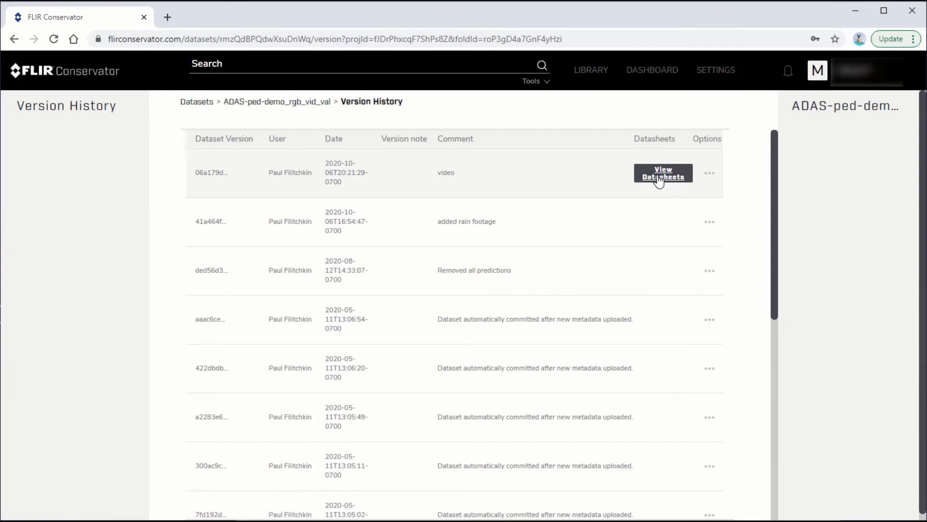
# Open the datasheet validation report for the latest dataset version and scroll through its contents
pyautogui.click(659, 181)
pyautogui.click(655, 306)
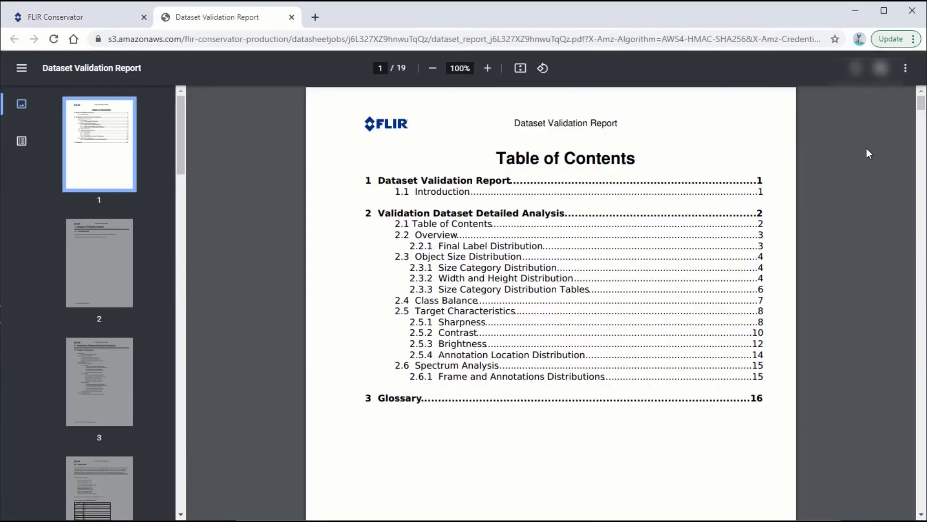
pyautogui.moveTo(921, 111); pyautogui.dragTo(922, 153)
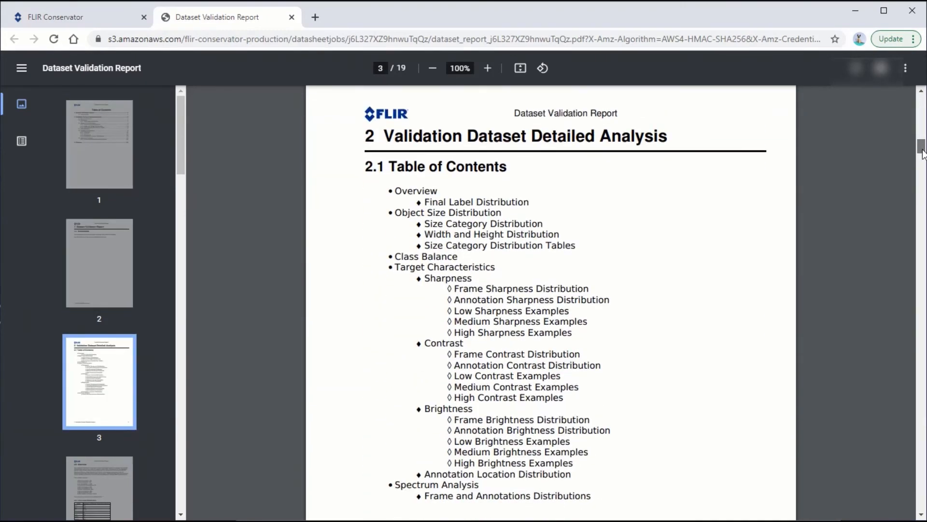